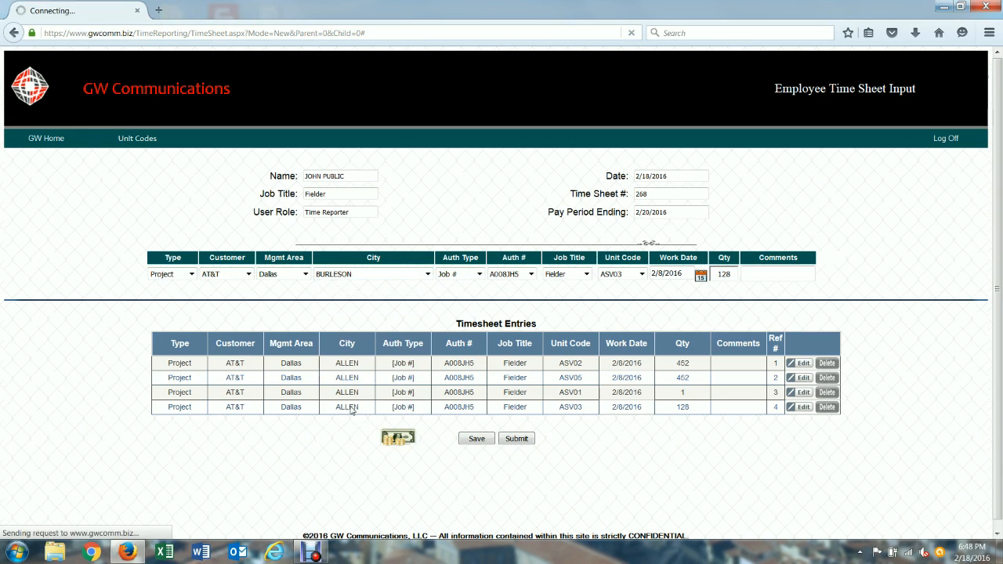
Step: Set the new Burleson entry's authorization type to Job # and its authorization number to A009V6L
click(478, 274)
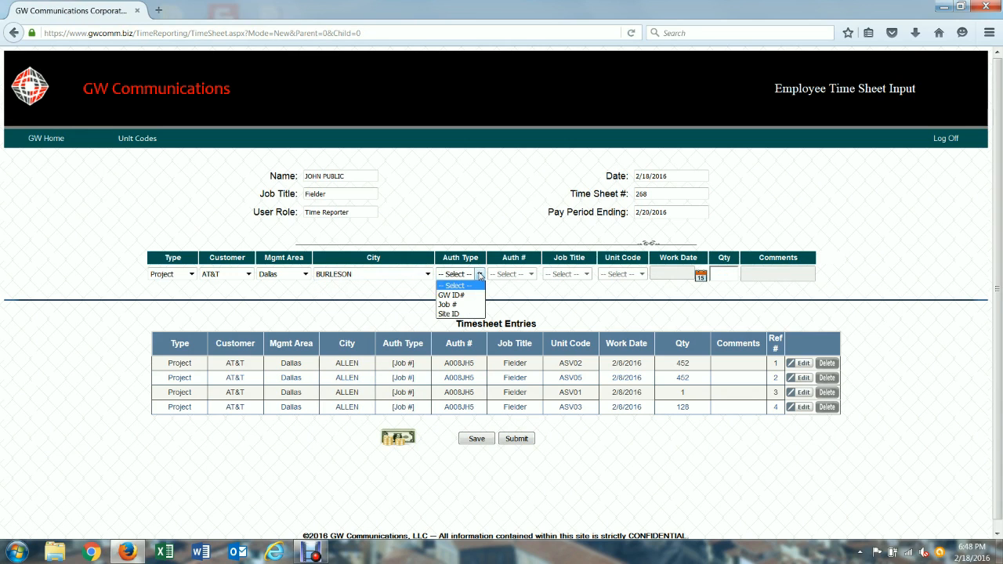
click(457, 304)
click(530, 274)
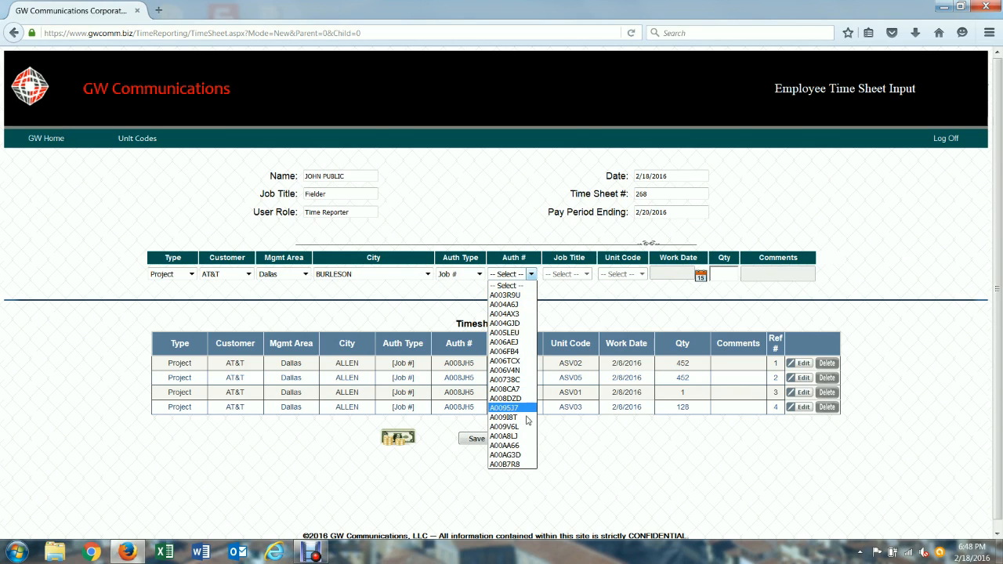
click(522, 426)
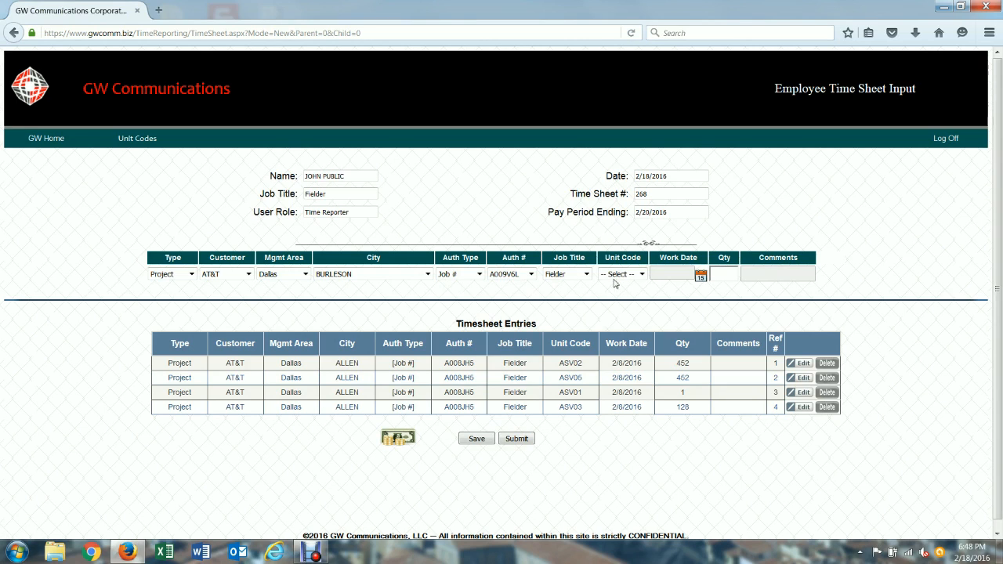
Step: Give the Burleson entry unit code ASV03, work date 2/9/2016 and quantity 891, and add it to the timesheet
click(641, 275)
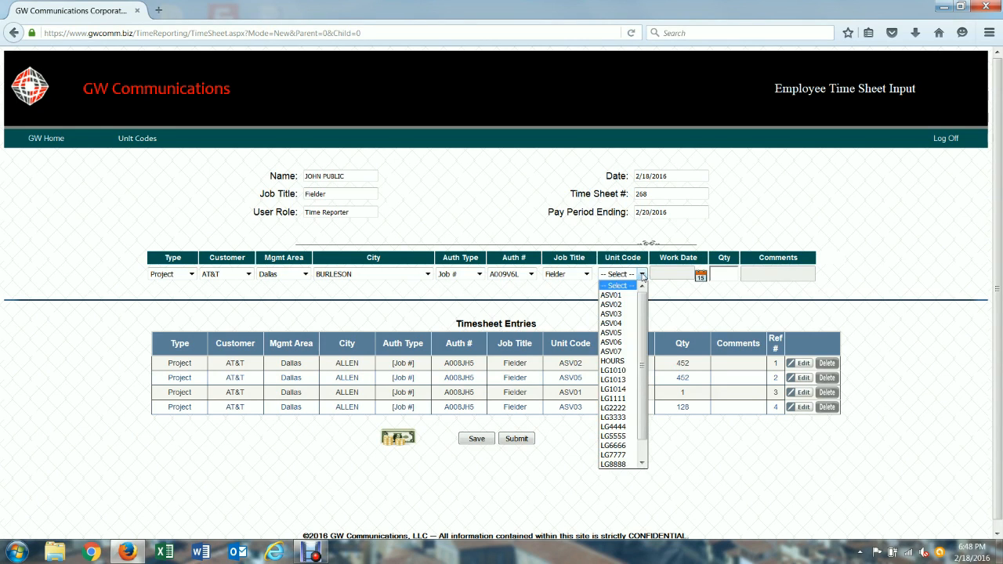
click(623, 314)
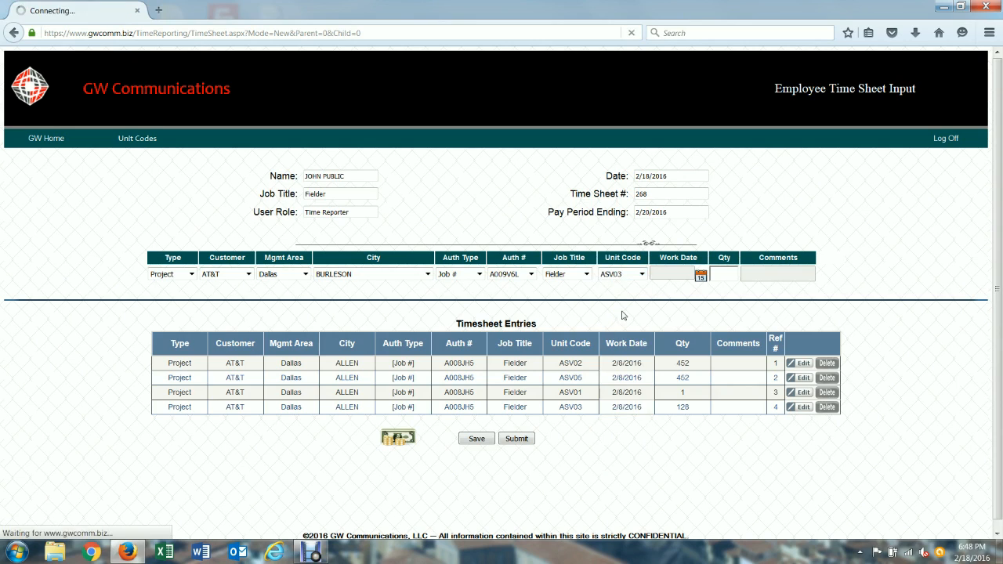
click(700, 278)
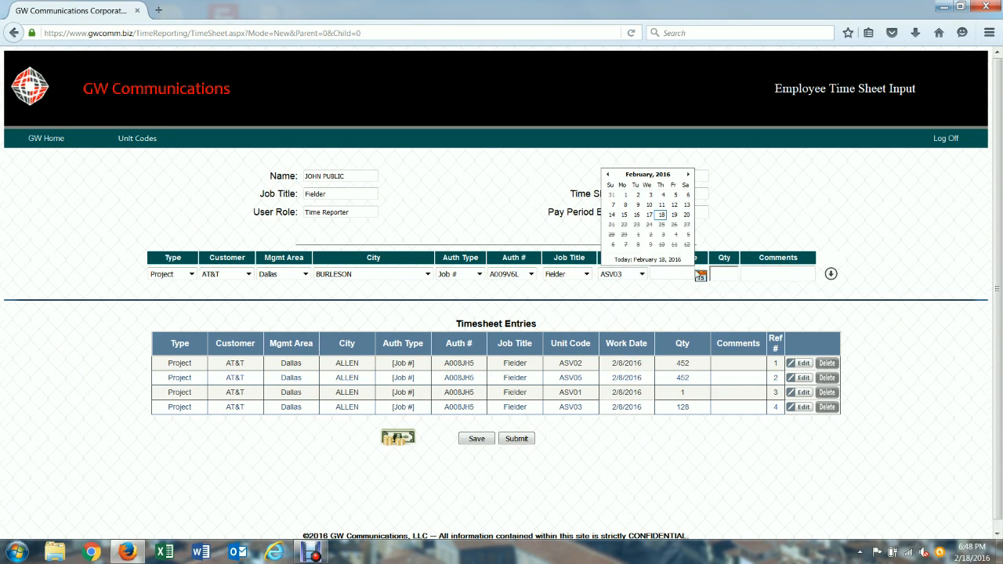
click(638, 205)
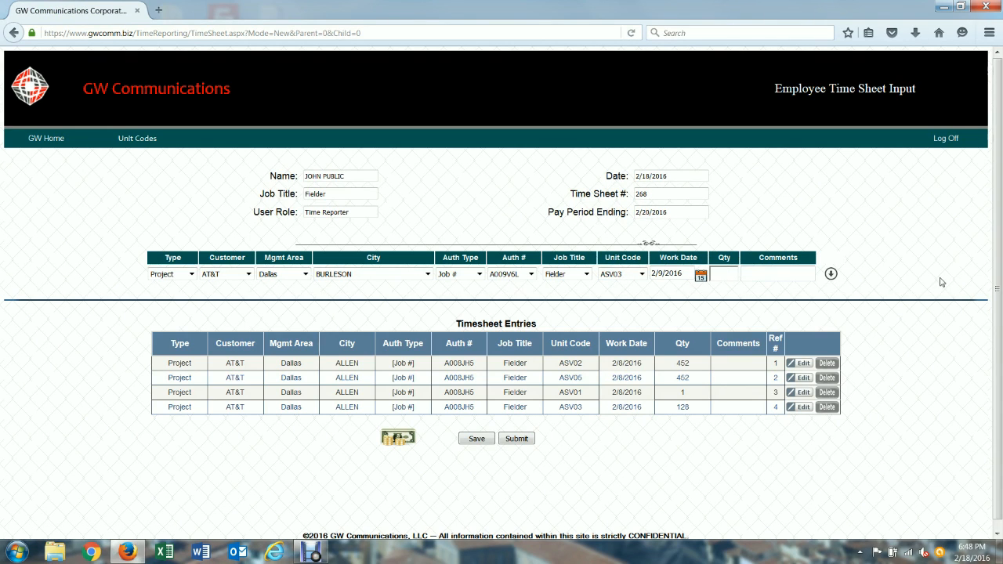
text(89)
click(831, 275)
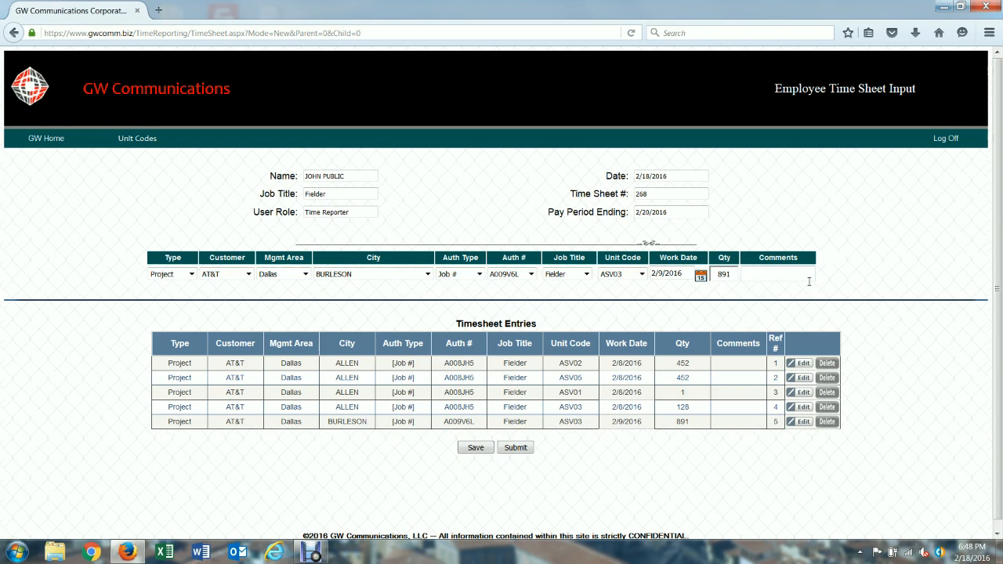
Step: Add another Burleson entry to the timesheet with unit code ASV04 and quantity 264
click(642, 279)
click(626, 328)
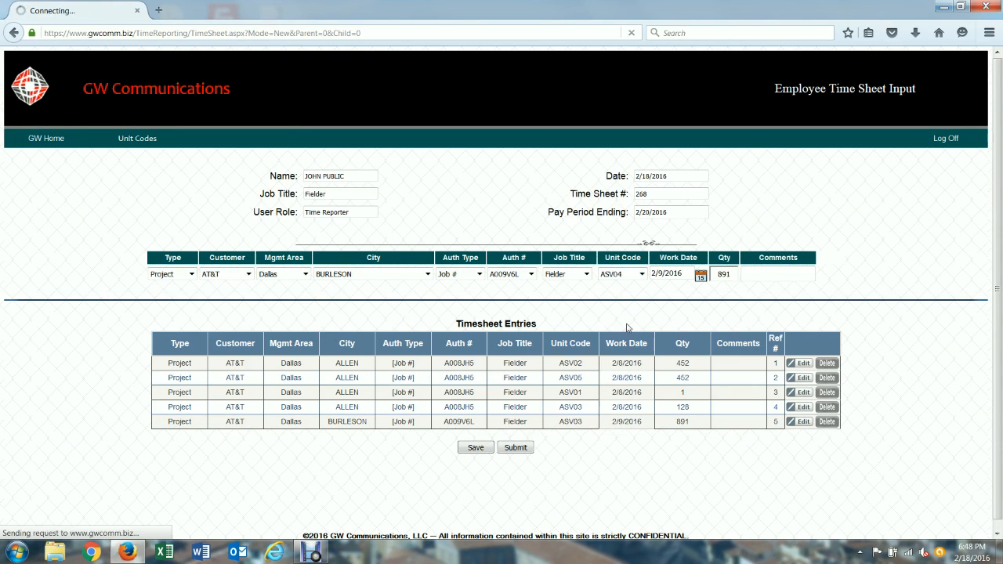
double_click(722, 275)
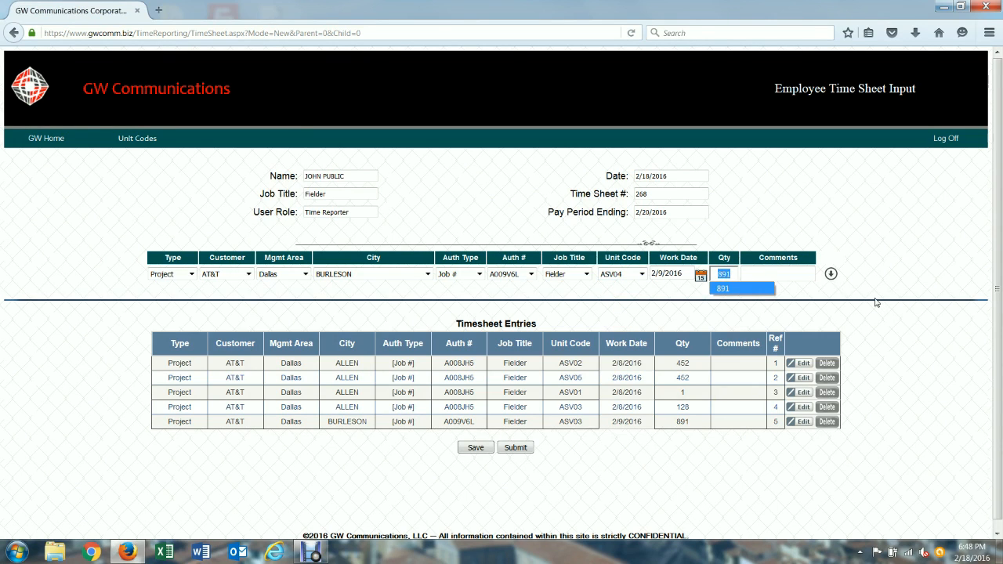
text(264)
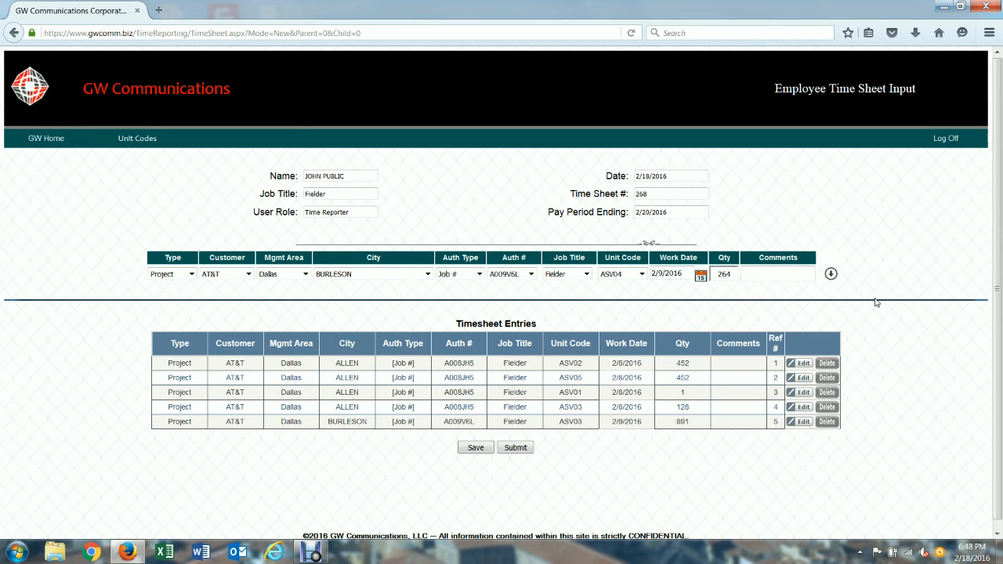
click(831, 274)
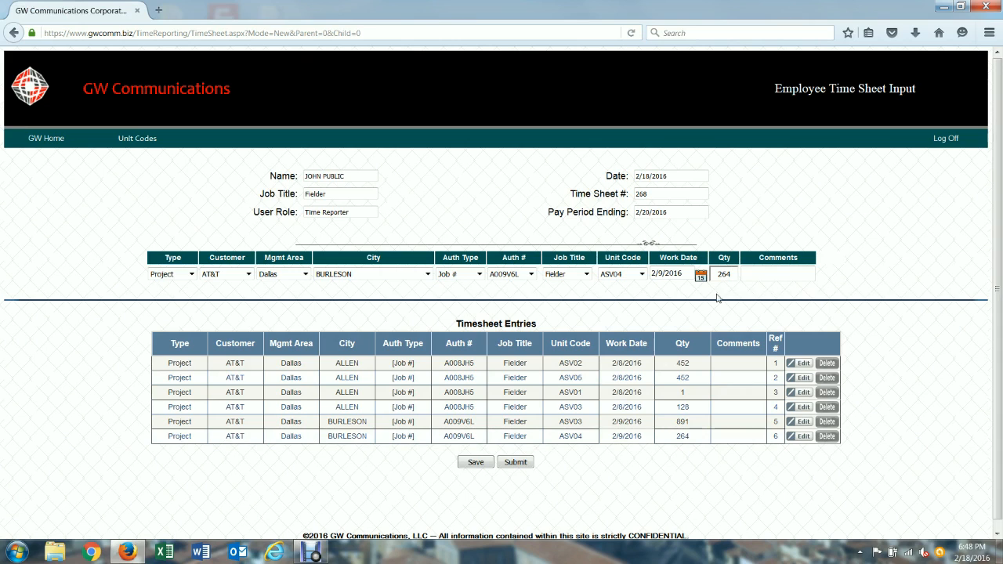
Step: Add a third Burleson entry to the timesheet with unit code ASV01 and quantity 1
click(641, 274)
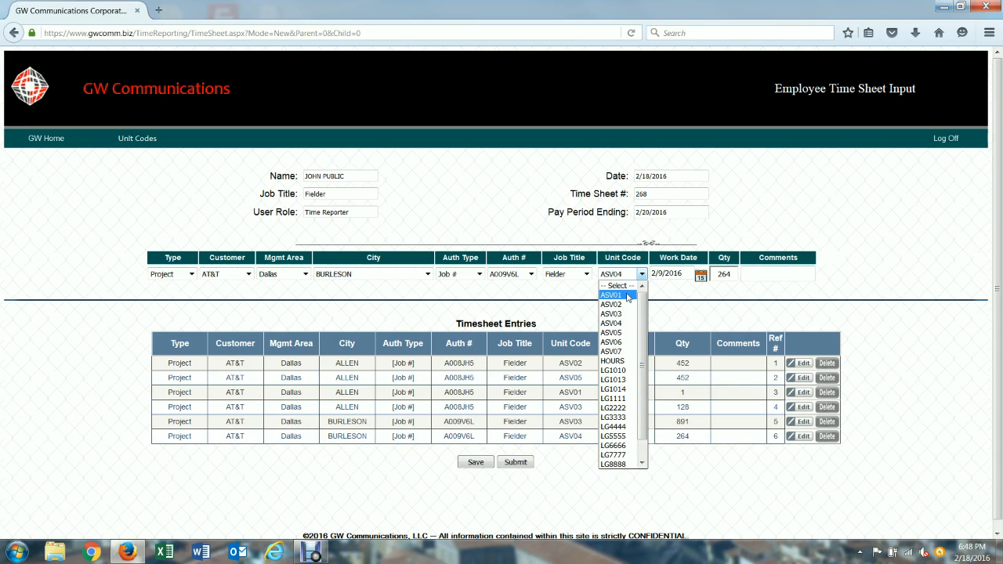
click(626, 295)
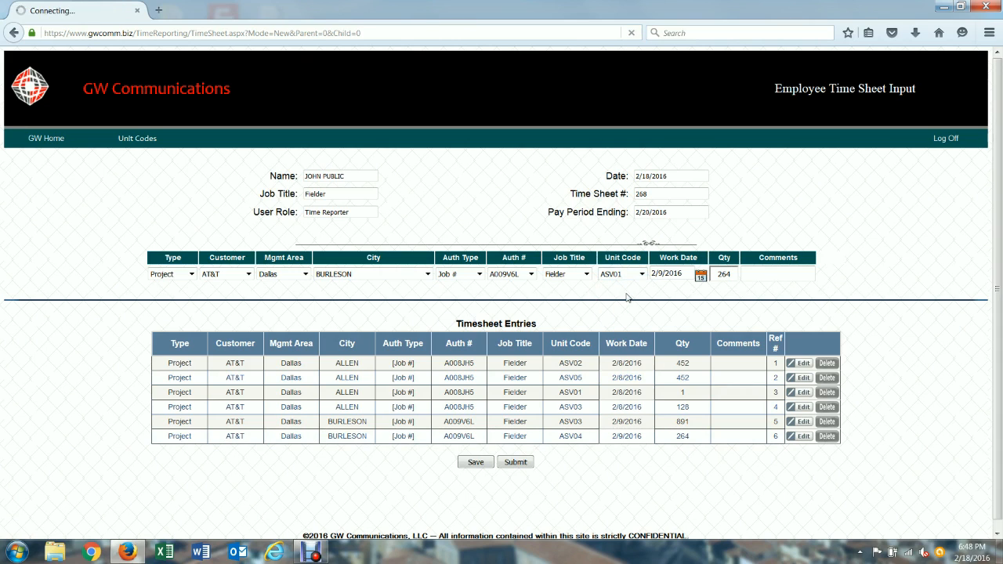
double_click(744, 274)
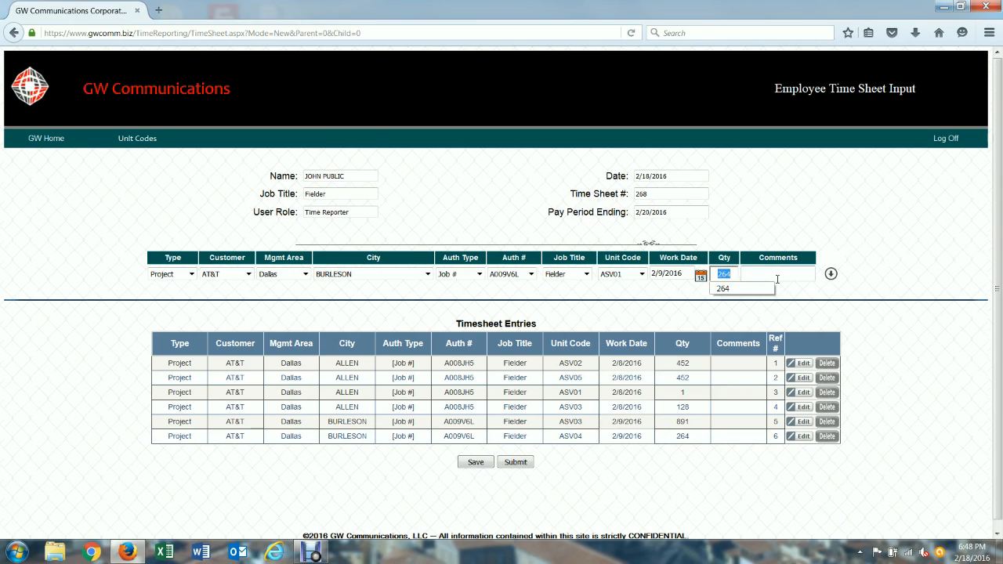
text(1)
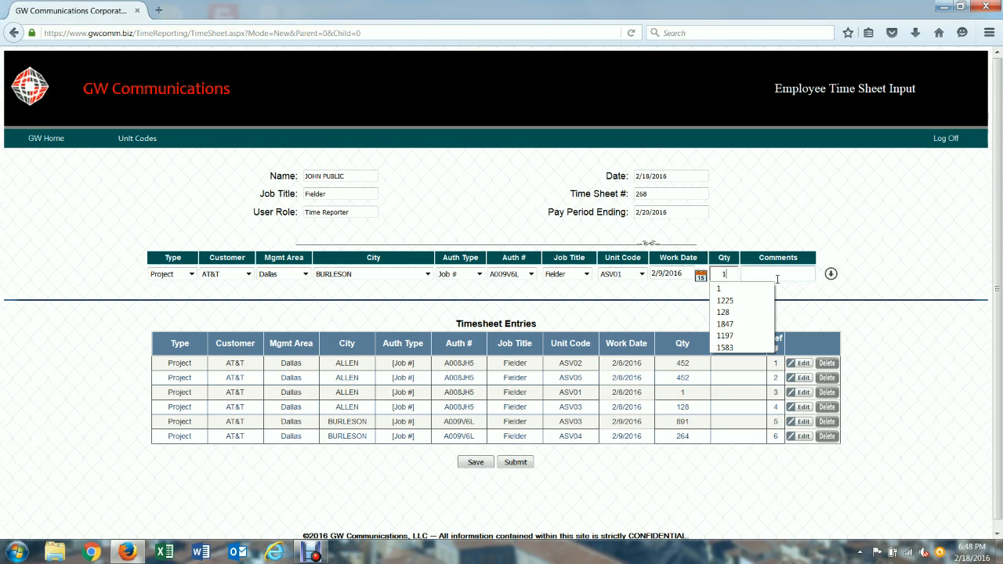
click(830, 273)
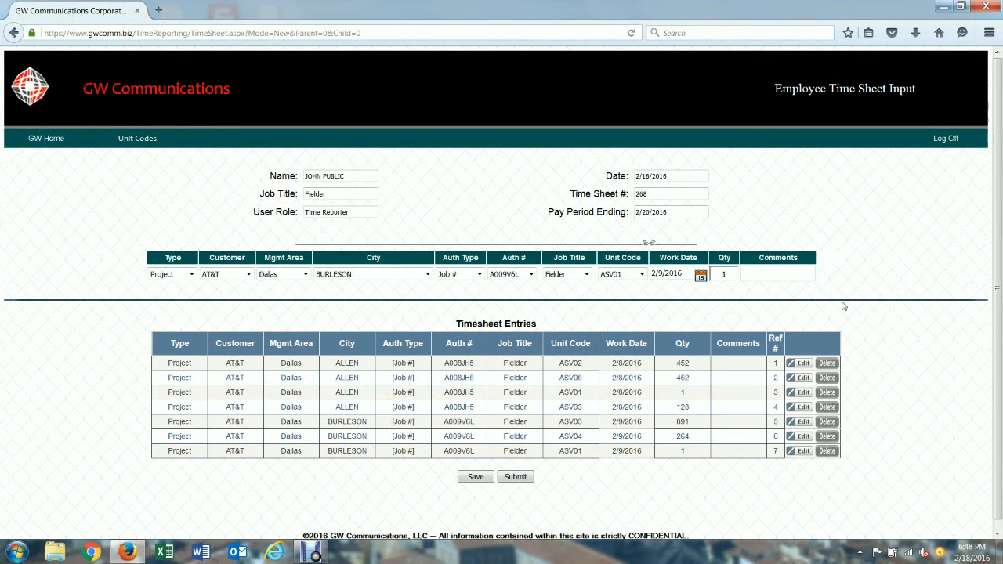
Step: Edit the Burleson ASV04 entry to a quantity of 164, return it to the entries, and save the timesheet
click(802, 438)
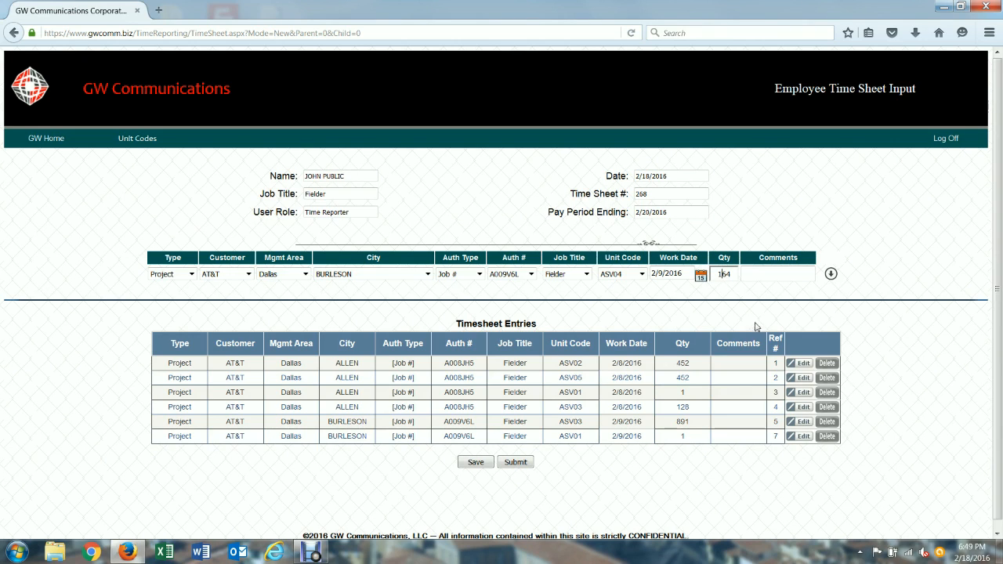
click(831, 274)
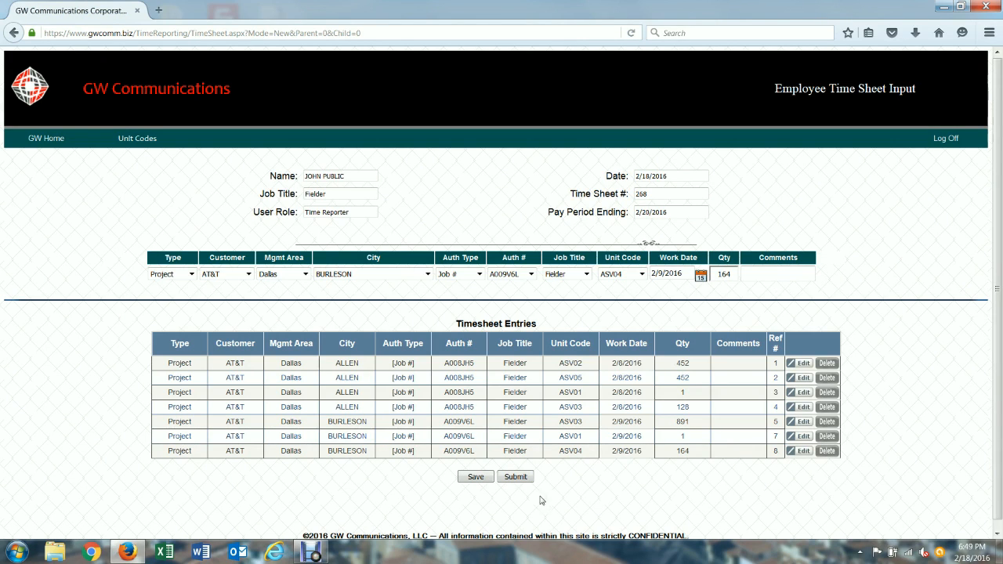
click(475, 478)
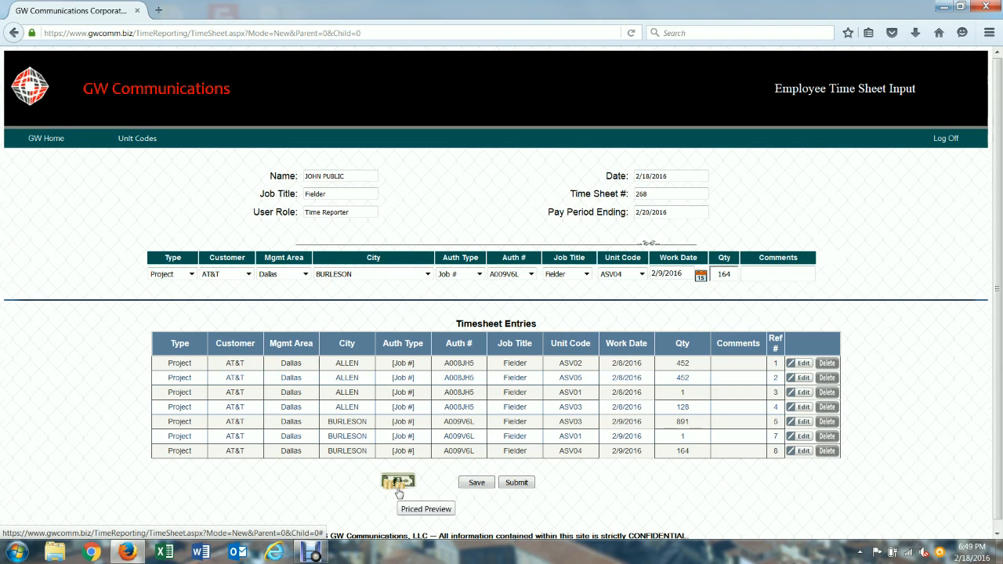
Step: Review the rates and pay amounts in the timesheet's priced preview, and close it
click(399, 491)
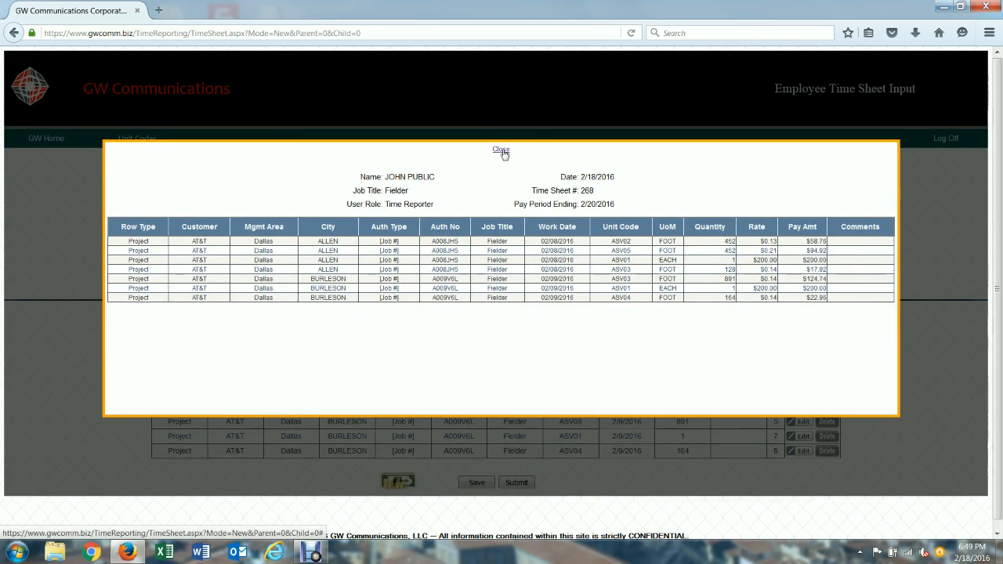
click(501, 150)
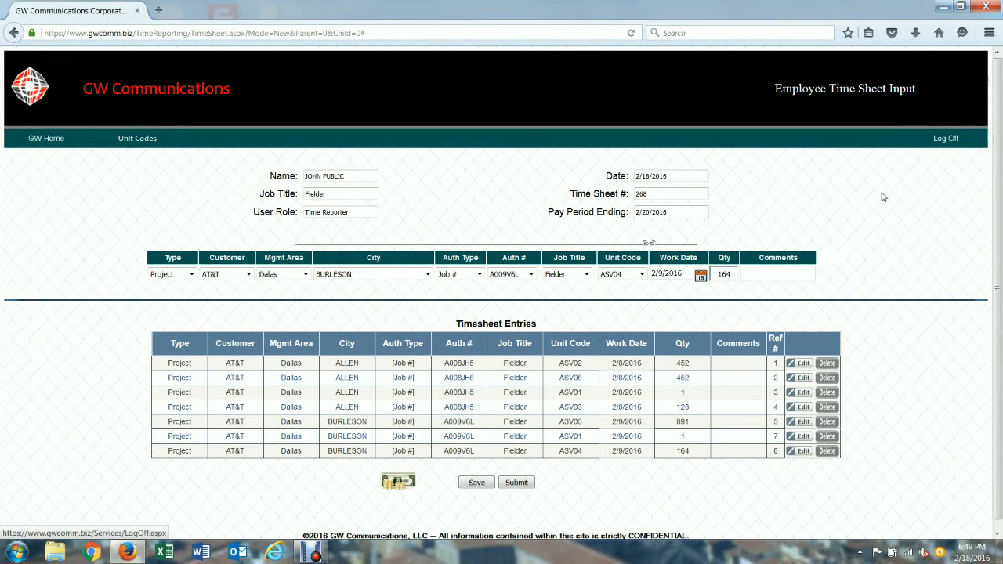
click(47, 139)
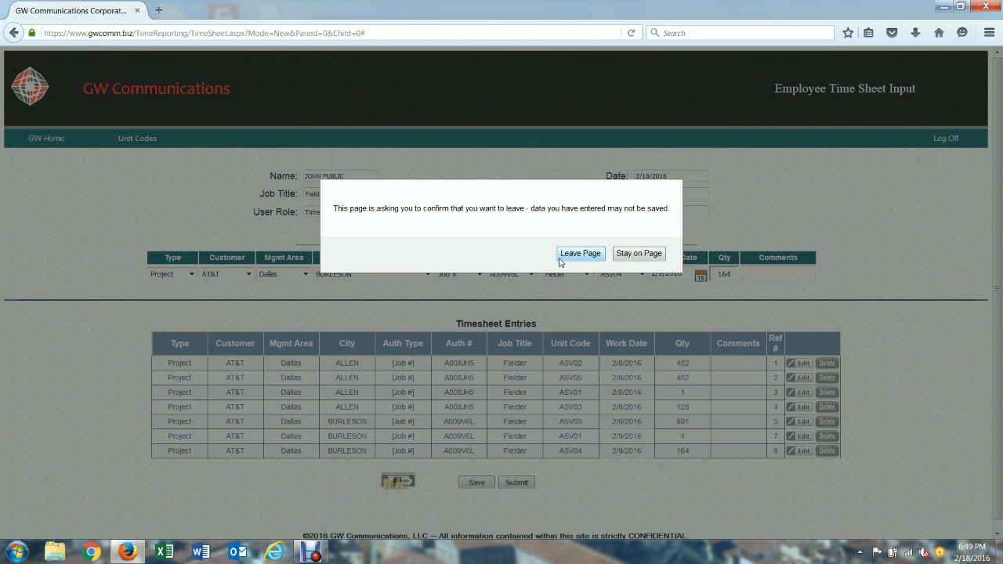
click(636, 255)
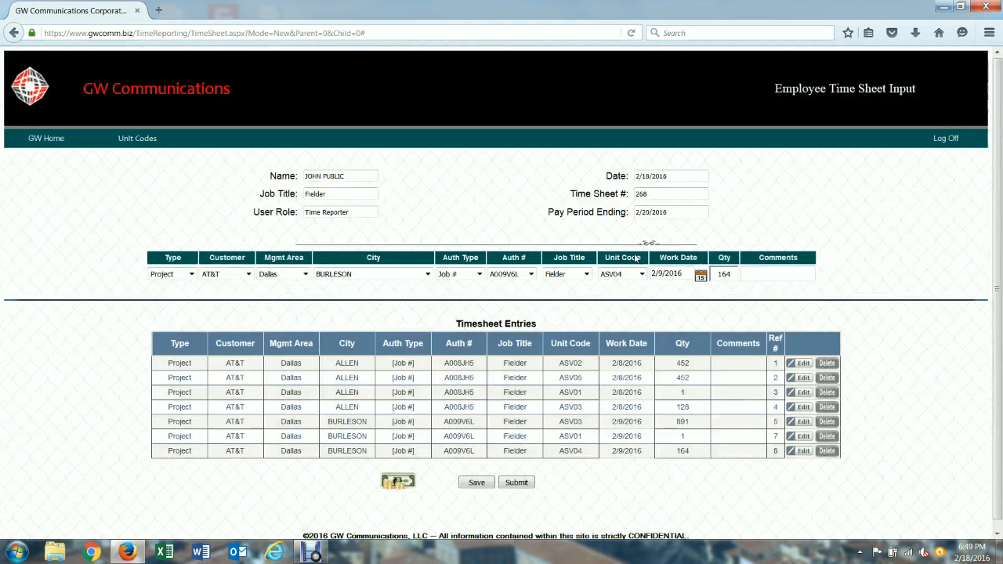
click(950, 146)
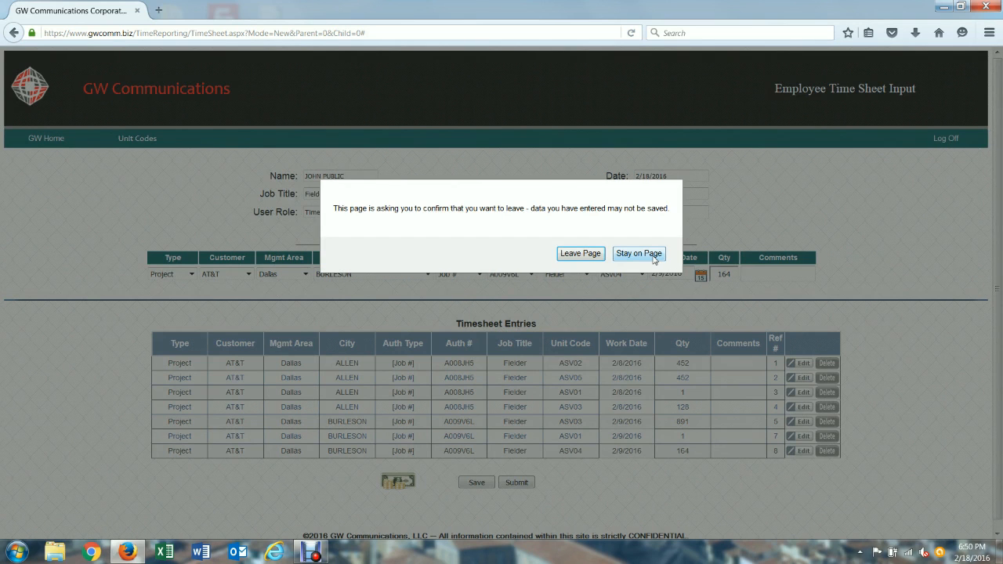
click(654, 254)
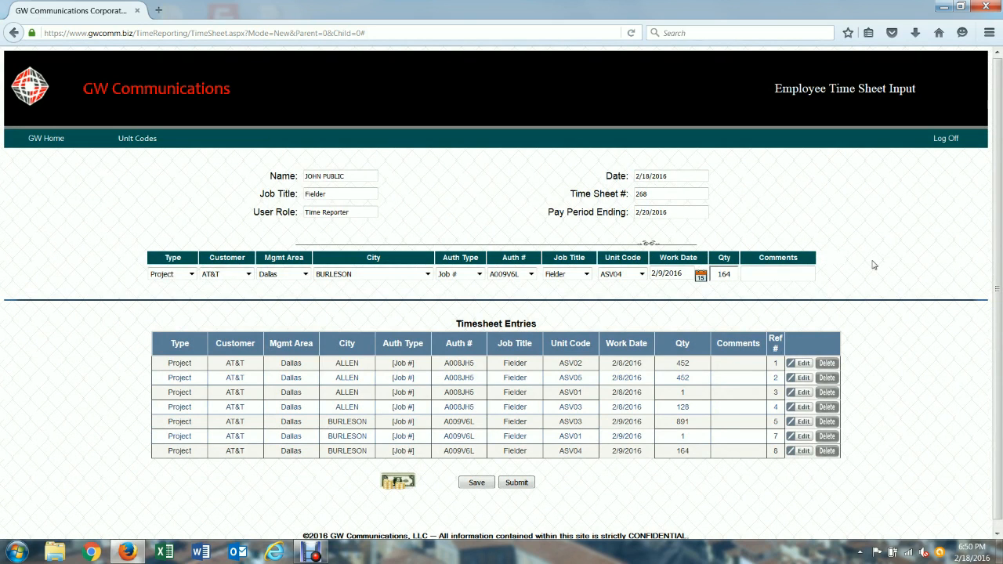
Step: Close the browser window and confirm leaving the saved timesheet page
click(986, 8)
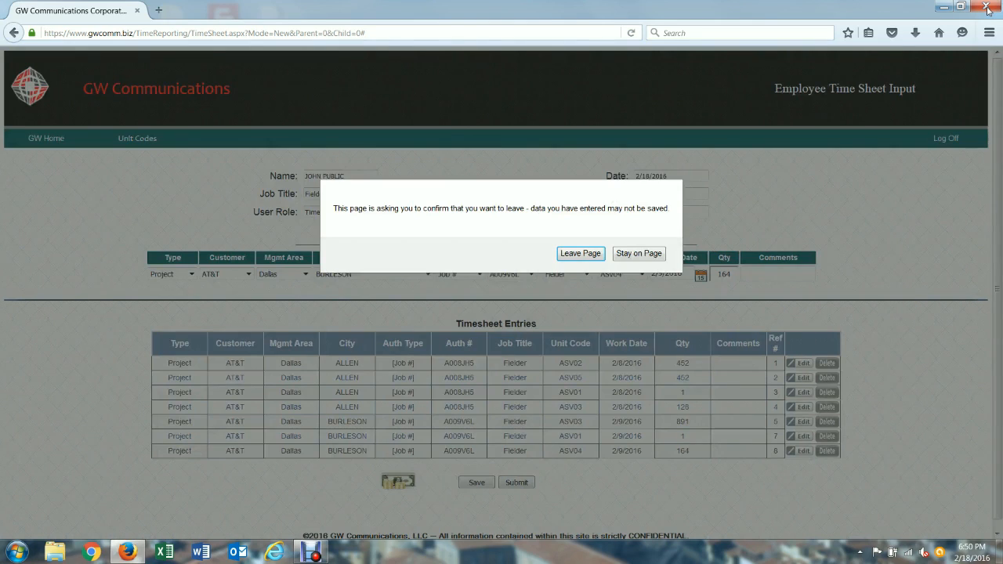
click(580, 253)
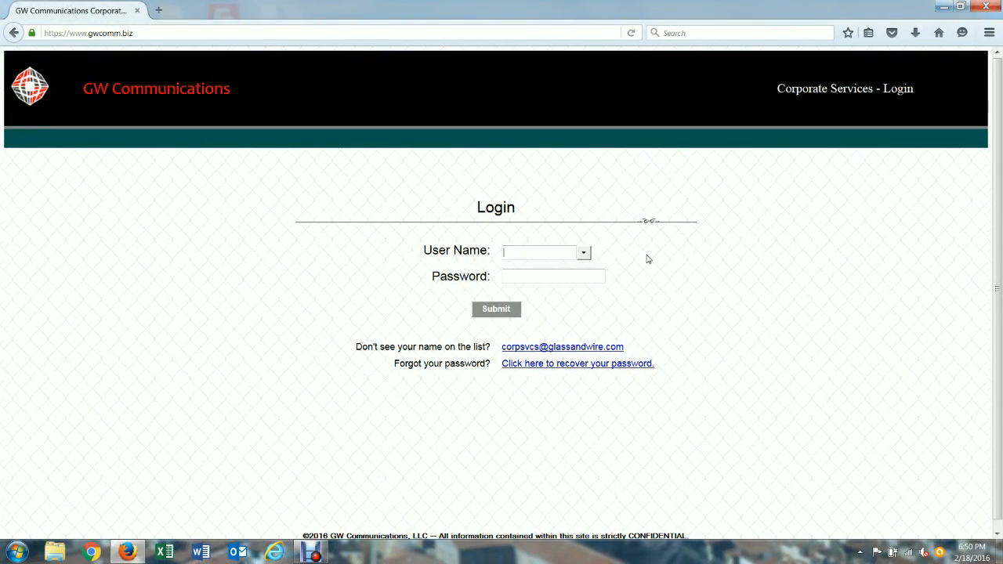
Step: Log in to the portal with the employee's user name and account password, and reopen the saved timesheet from time reporting
text(JOHN)
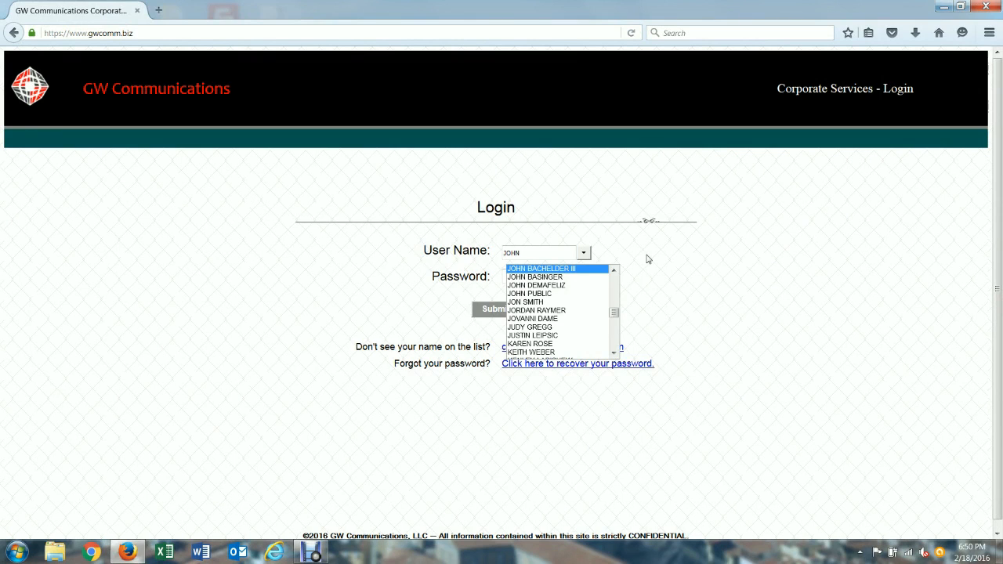
click(600, 293)
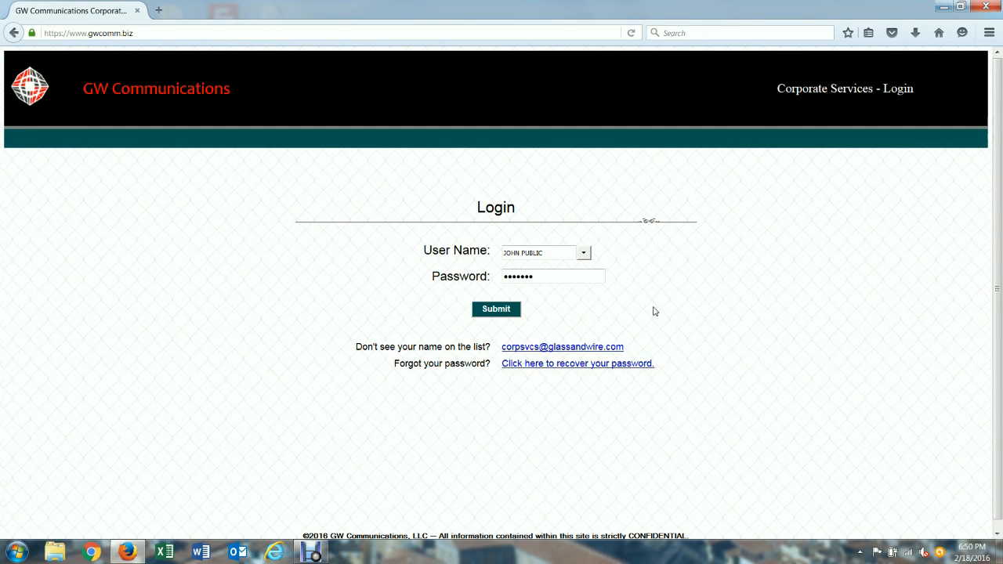
click(517, 312)
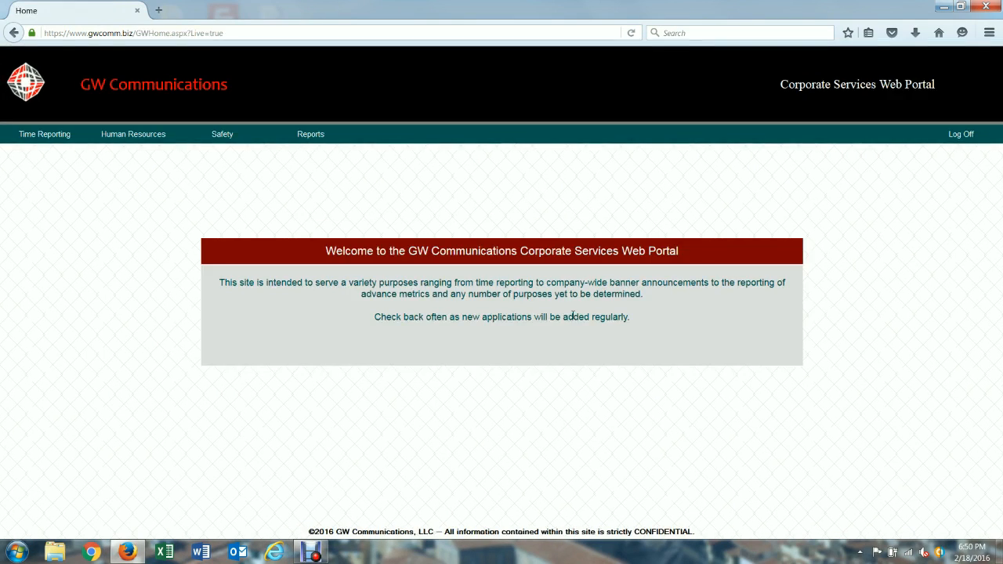
mouse_move(66, 143)
click(63, 161)
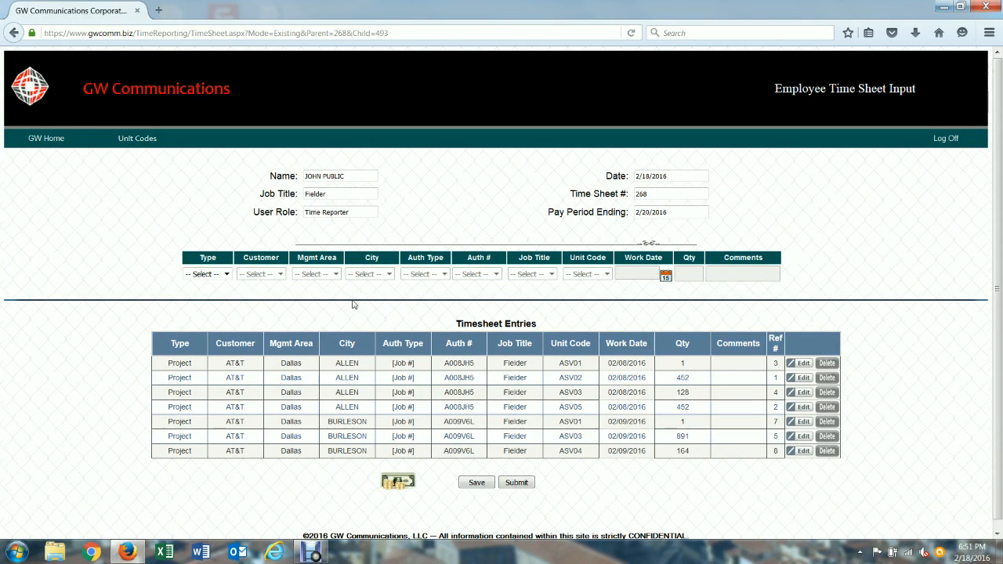
Step: Start a new timesheet entry with type Project, customer AT&T, management area Dallas, and city DALLAS
click(228, 275)
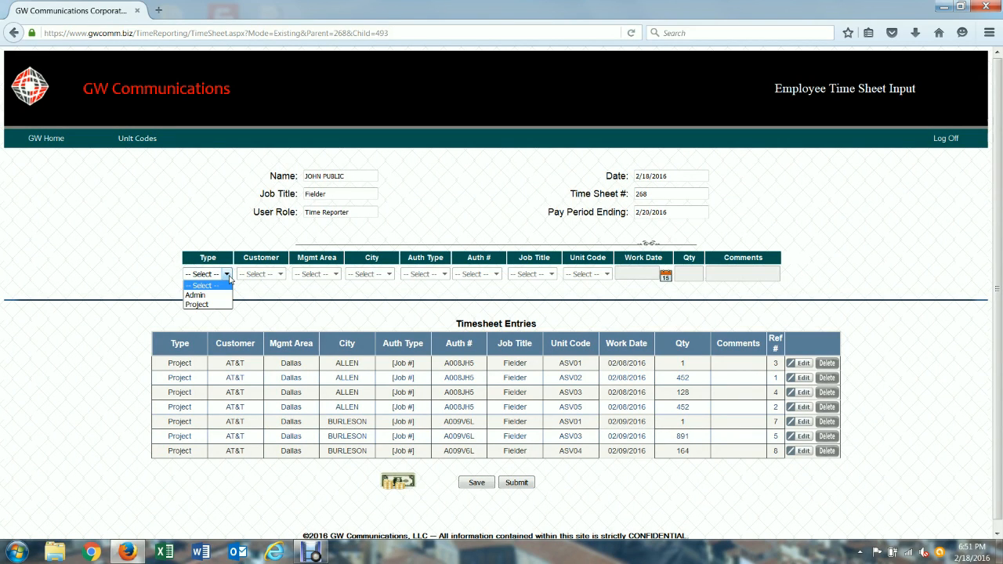
click(215, 305)
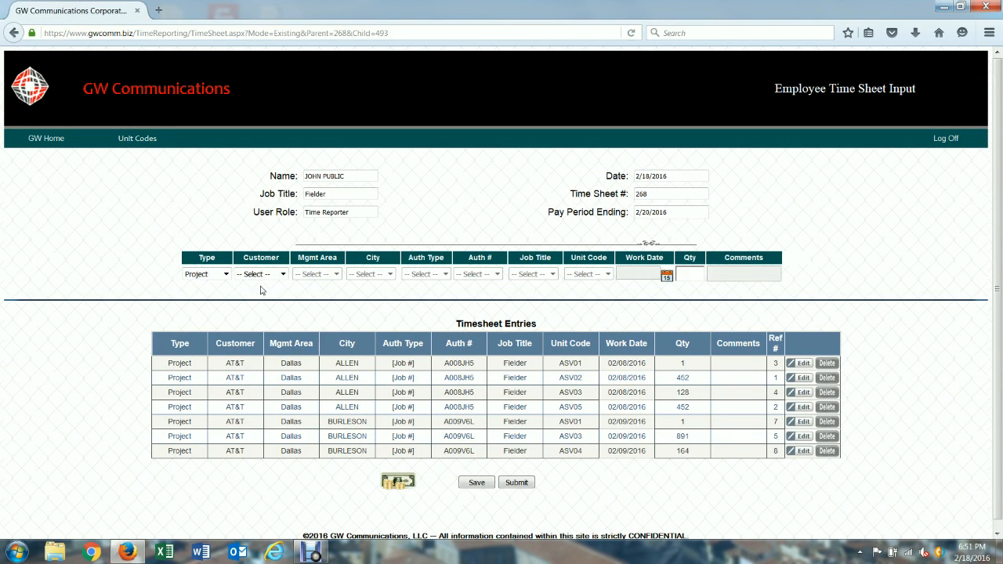
click(283, 274)
click(278, 296)
click(328, 281)
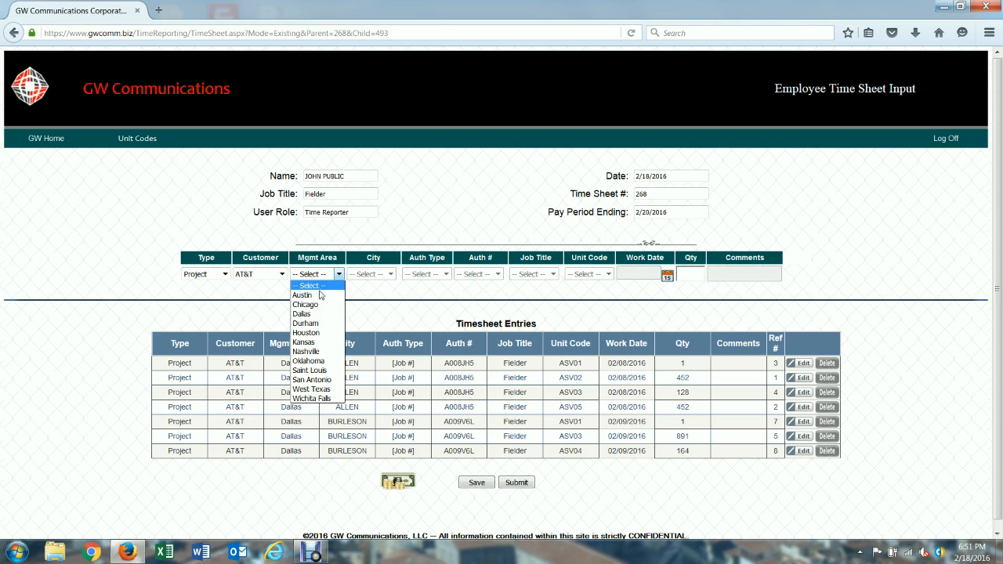
click(306, 312)
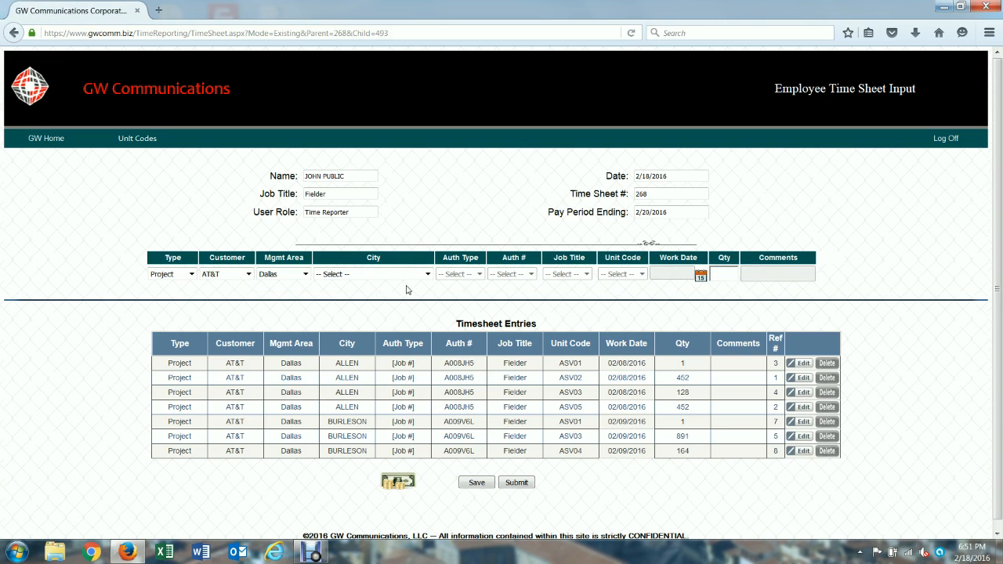
click(427, 274)
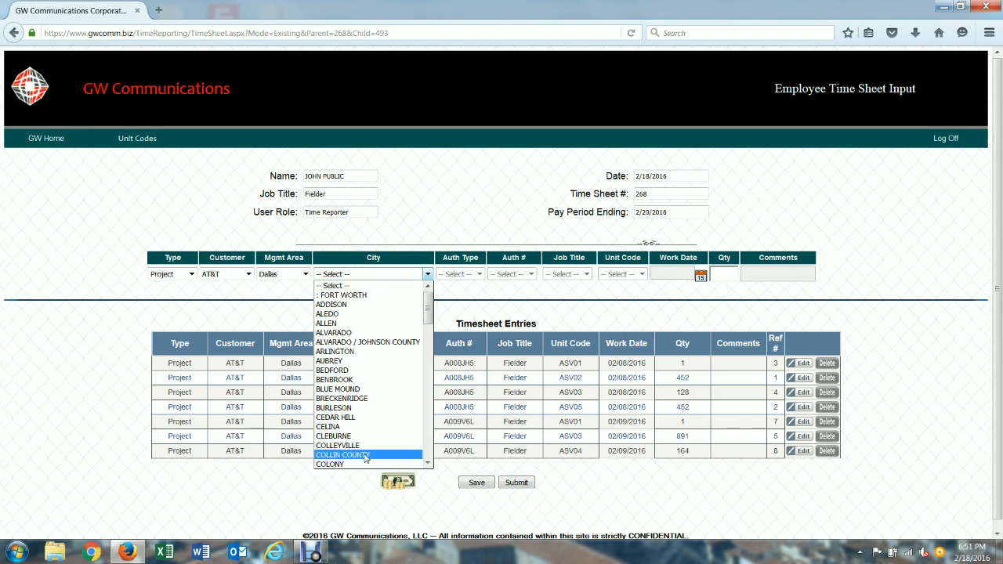
scroll(376, 435, down, 6)
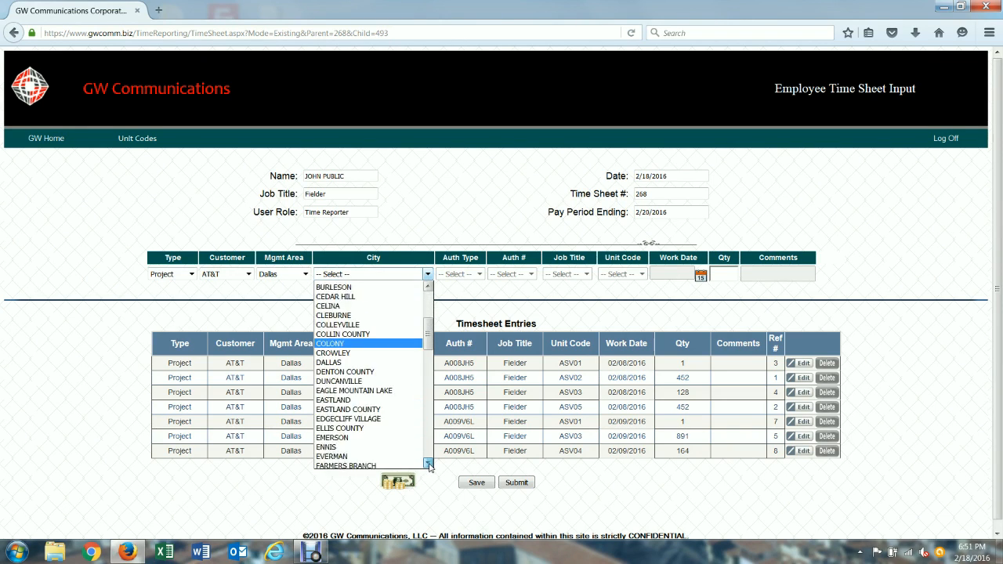
click(340, 310)
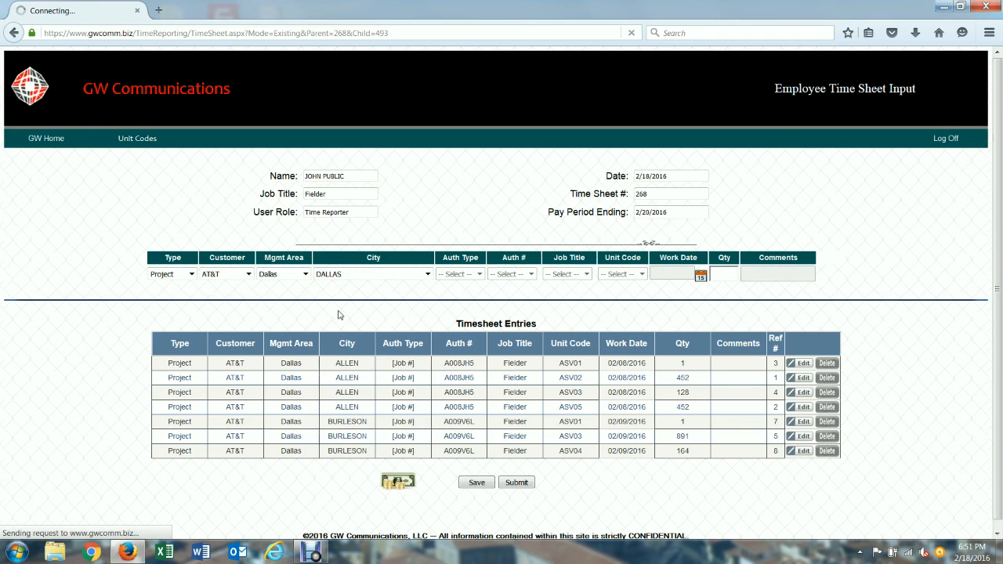
Step: Set the new Dallas entry's authorization type to GW ID# and its authorization number to 6273
click(478, 275)
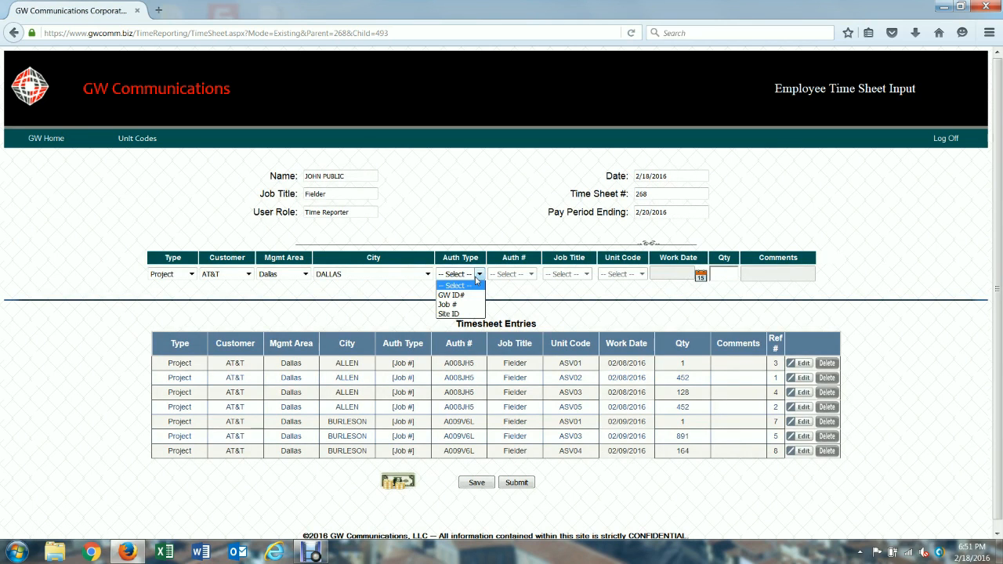
click(451, 295)
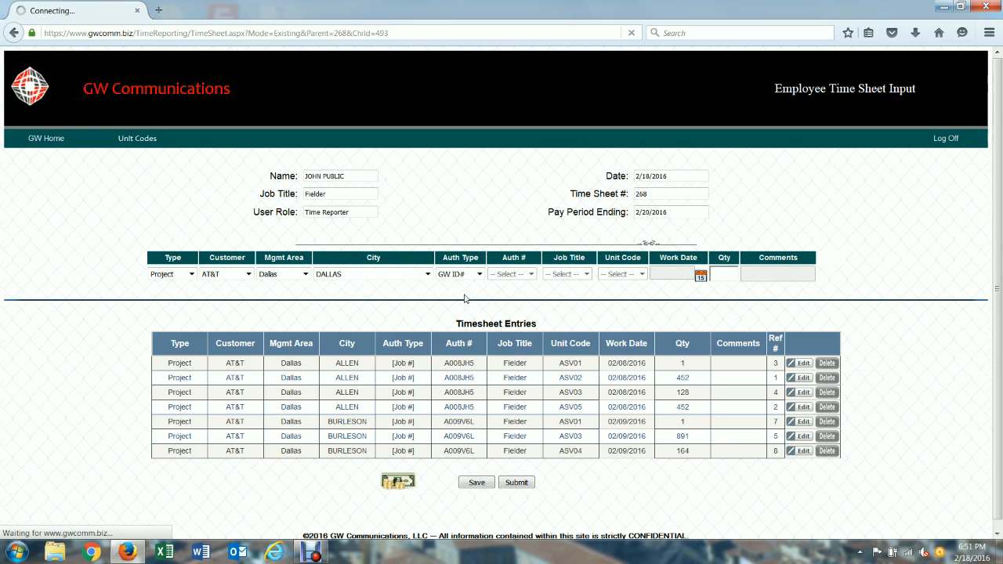
click(531, 275)
drag(532, 296, 531, 437)
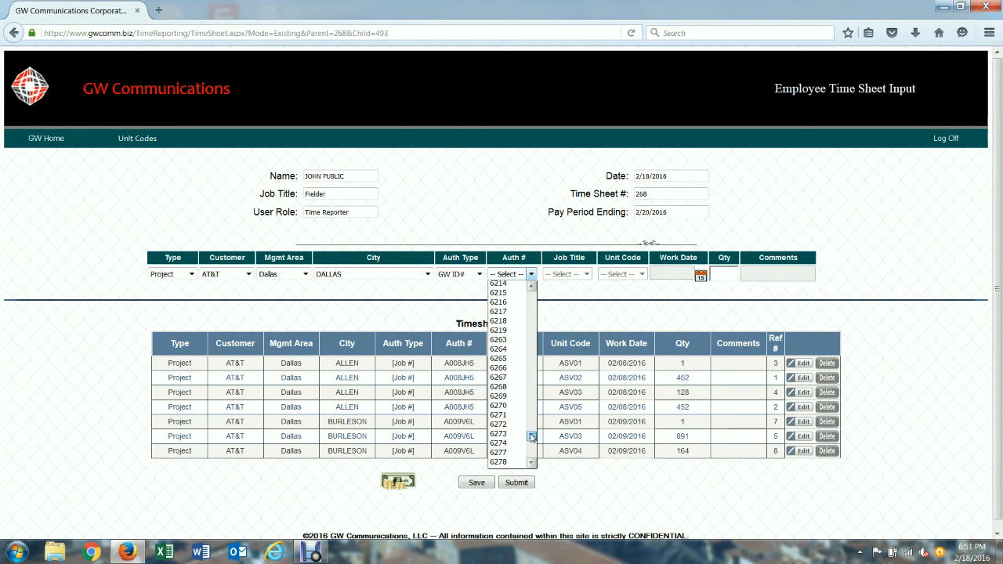
click(505, 433)
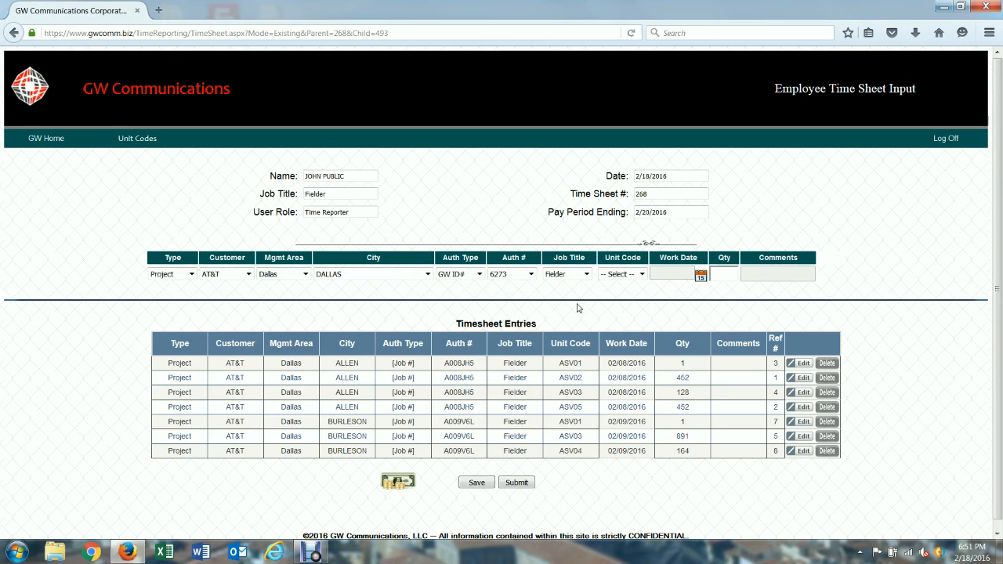
Step: Look through the unit code reference list for the AT&T LightGig code descriptions and units of measure, and close it
click(641, 276)
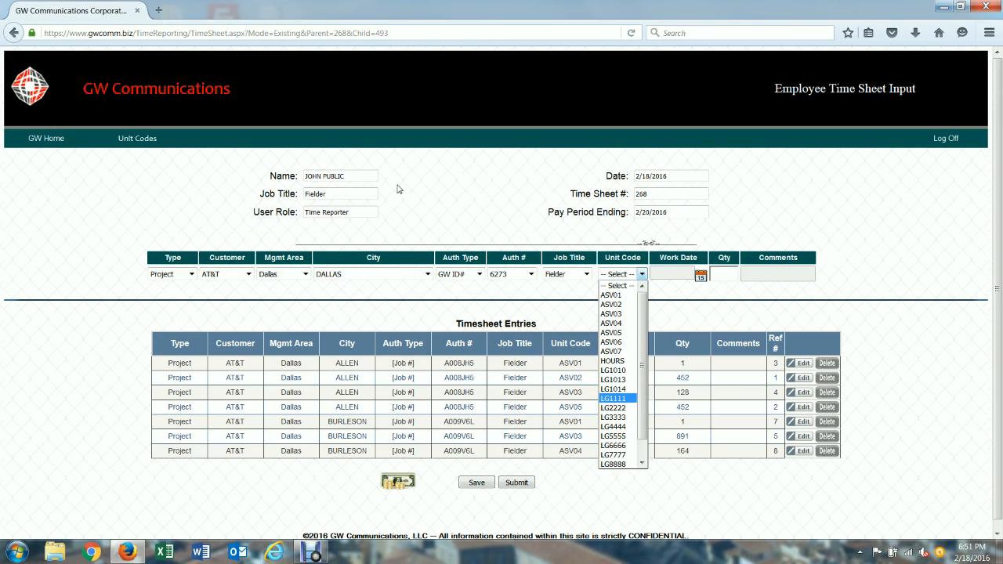
click(139, 145)
click(139, 145)
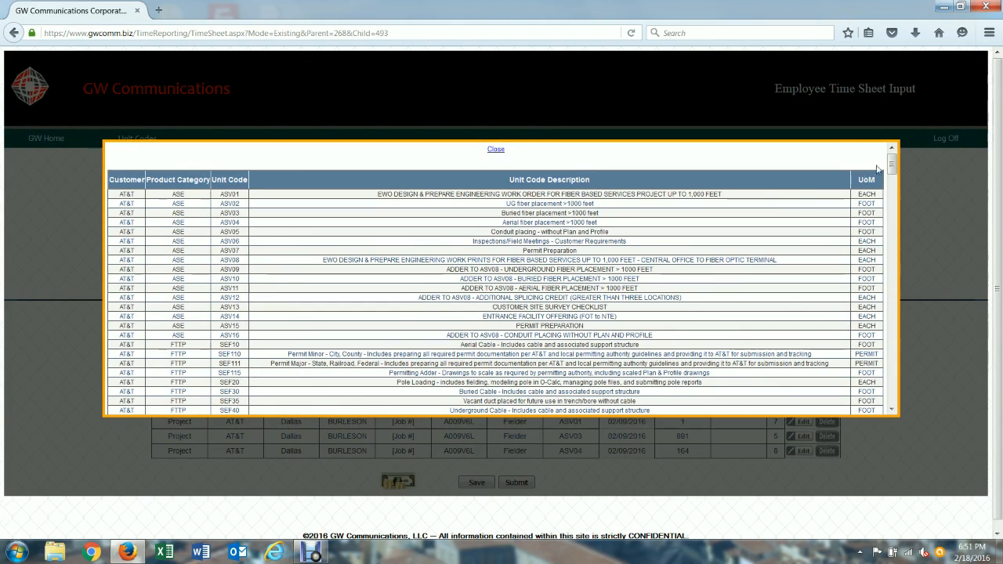
drag(895, 167, 901, 191)
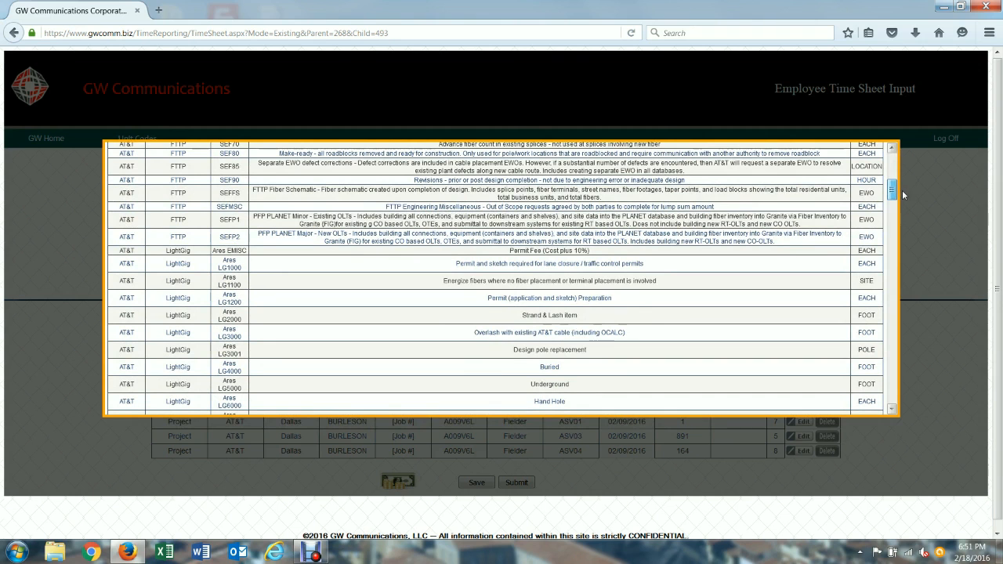
drag(902, 191, 907, 217)
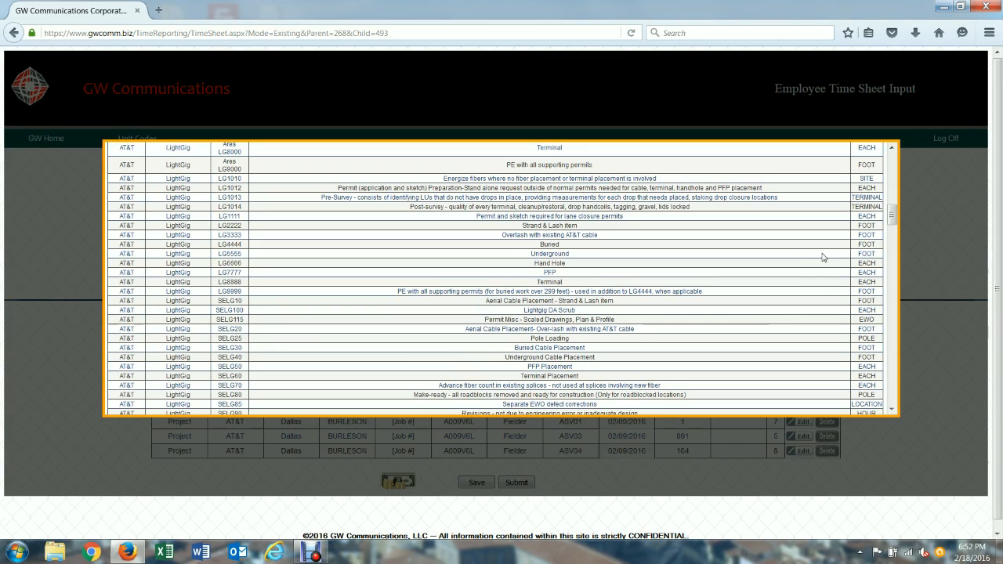
drag(892, 216, 788, 161)
click(499, 152)
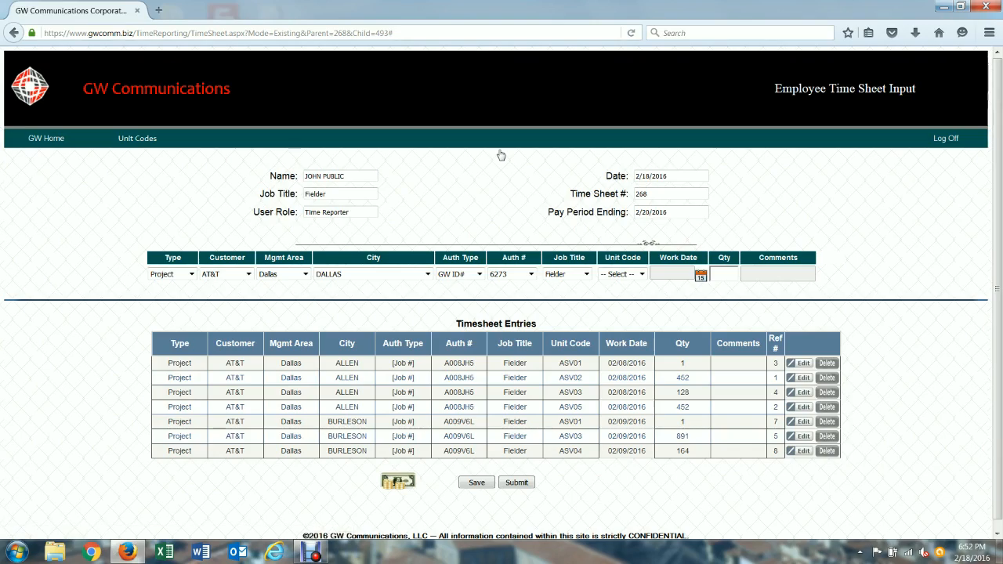
Step: Complete the entry with unit code LG1111, work date 2/10/2016, and quantity 1, and add it to the timesheet entries
click(641, 274)
drag(642, 335, 643, 362)
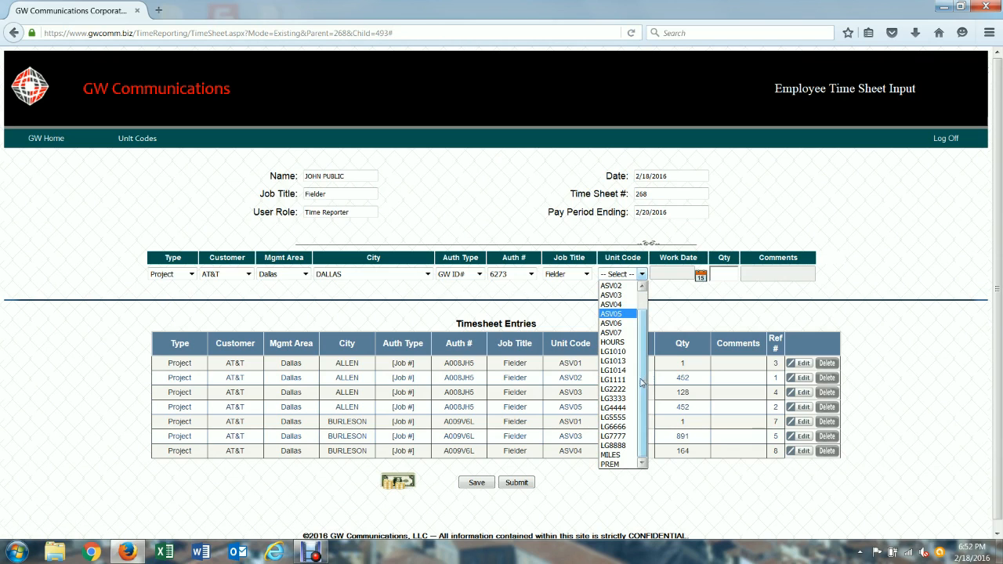
click(630, 381)
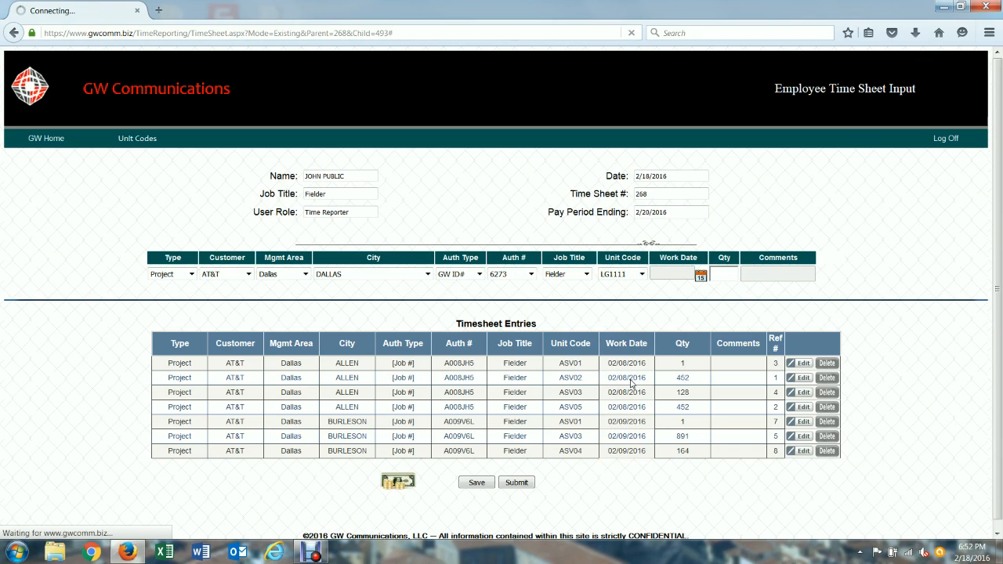
click(700, 276)
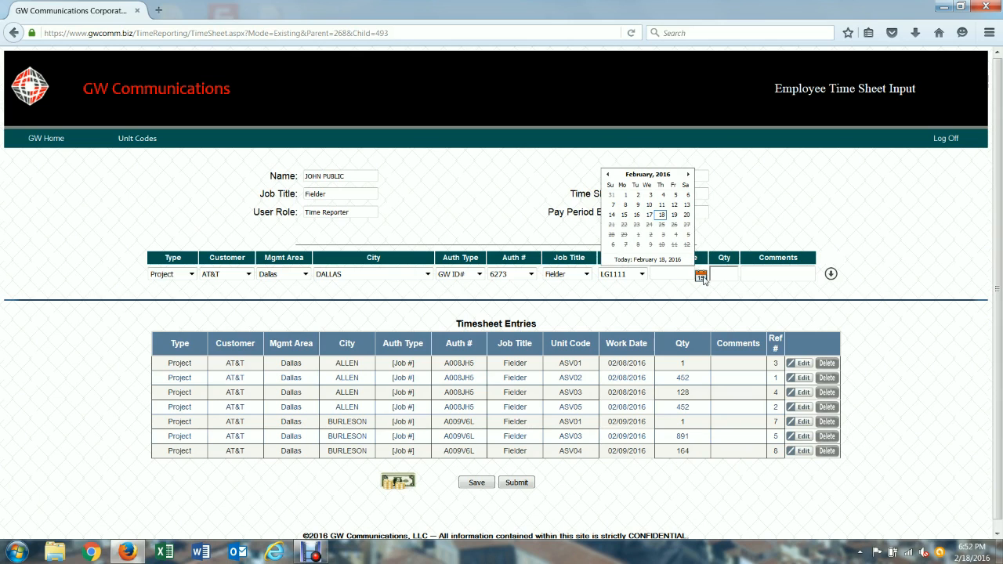
click(649, 205)
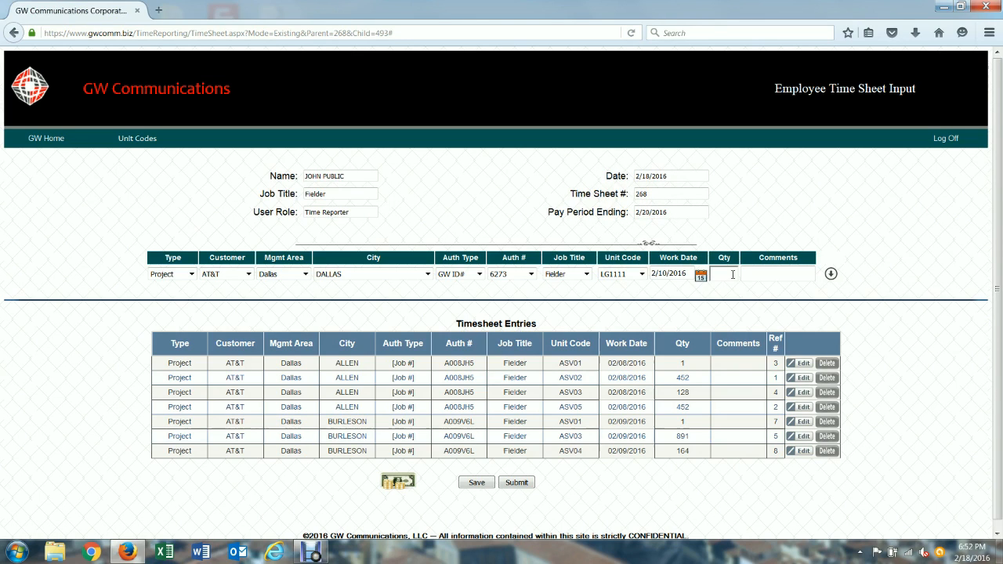
text(1)
click(814, 273)
click(831, 276)
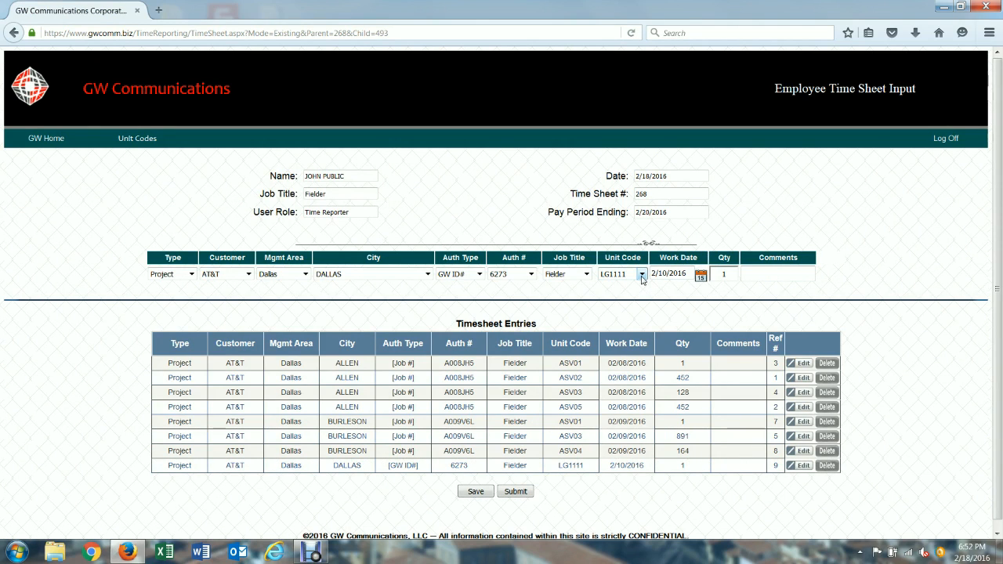
Step: Add another Dallas entry for the same date with unit code LG2222 and quantity 897
click(641, 275)
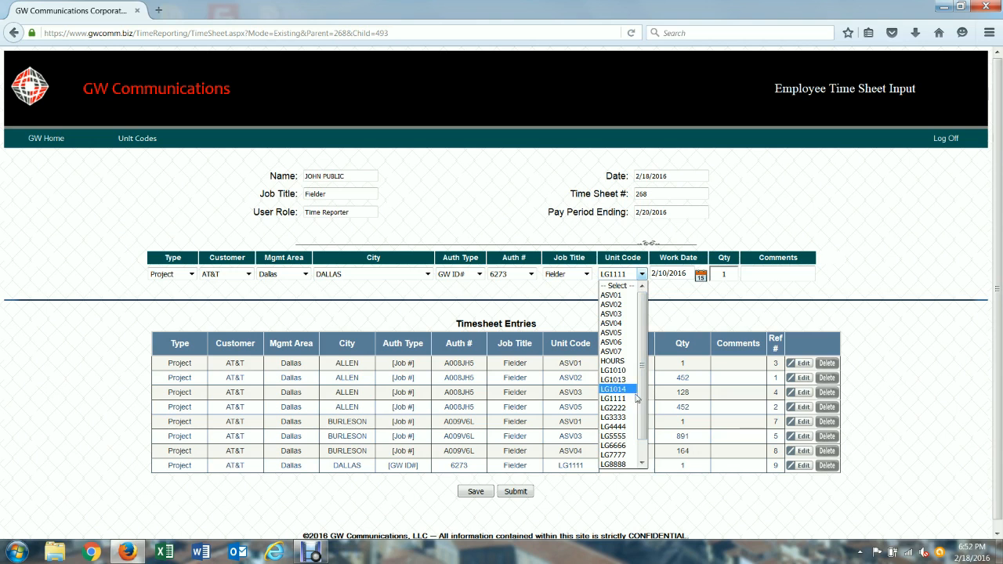
click(632, 408)
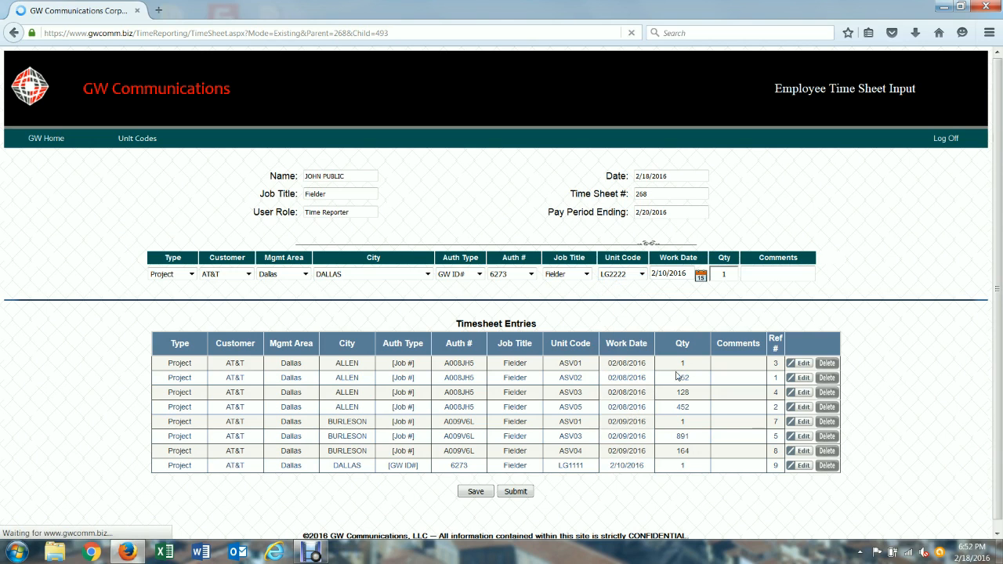
drag(722, 275, 742, 273)
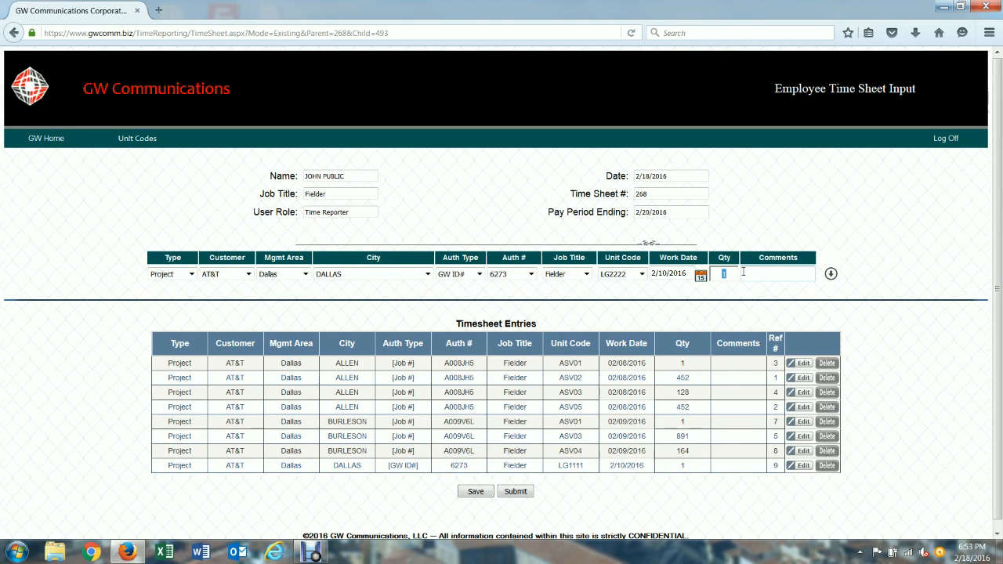
text(897)
click(830, 275)
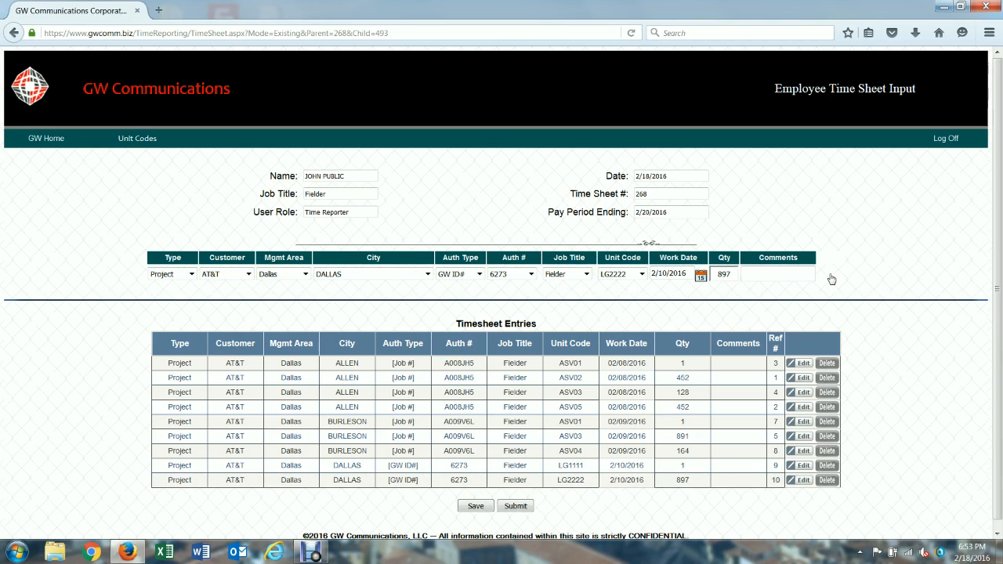
Step: Save the timesheet, and log off from the portal, confirming that the page is left
click(474, 507)
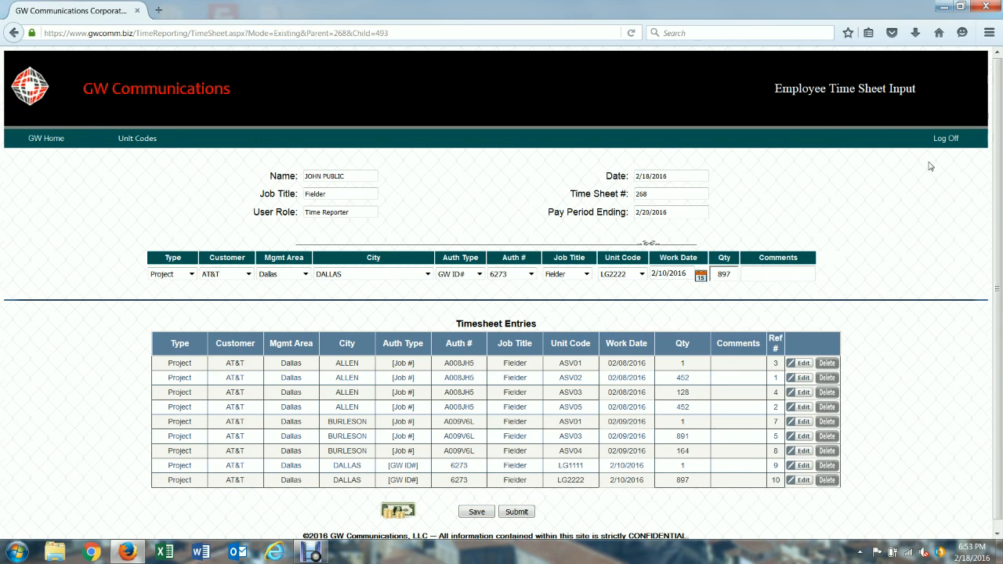
click(945, 139)
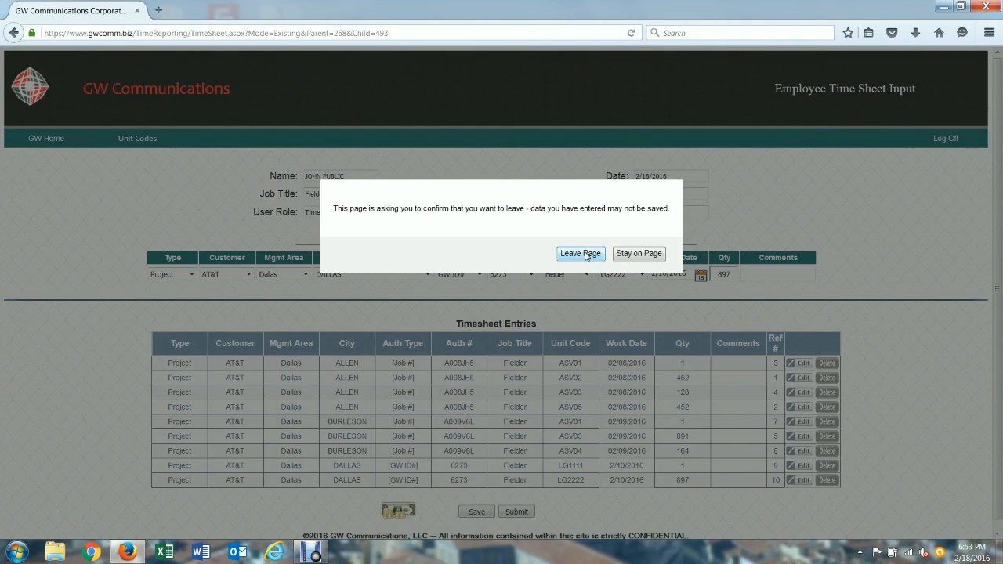
click(586, 254)
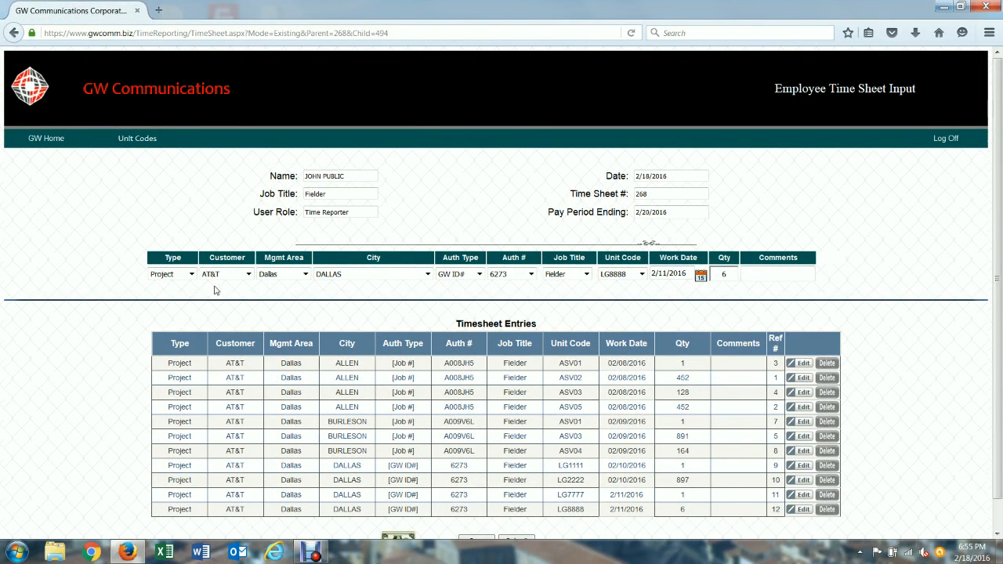
Step: Add an Admin entry with unit code PTO, work date 2/19/2016, and quantity 8 to the timesheet entries
click(192, 276)
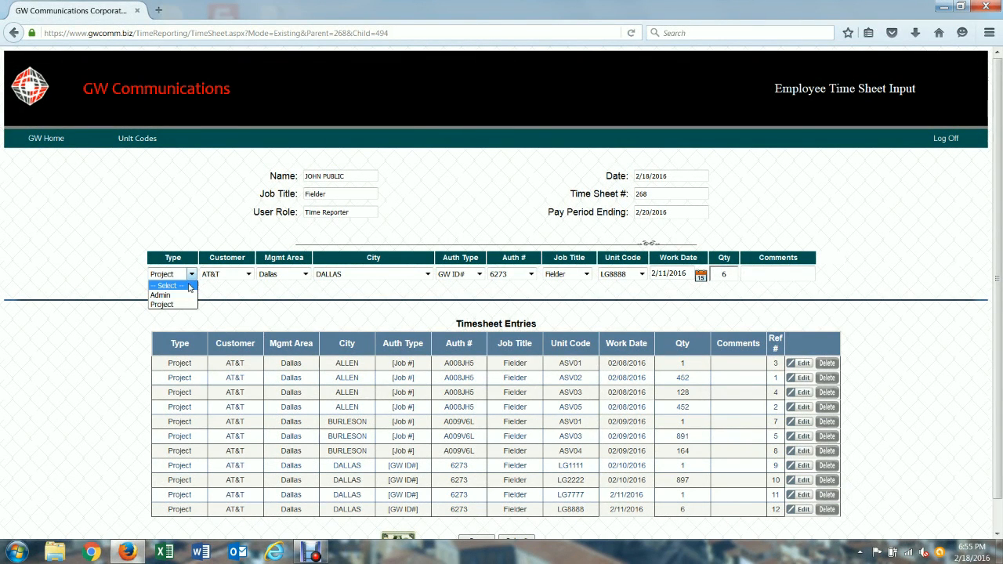
click(179, 295)
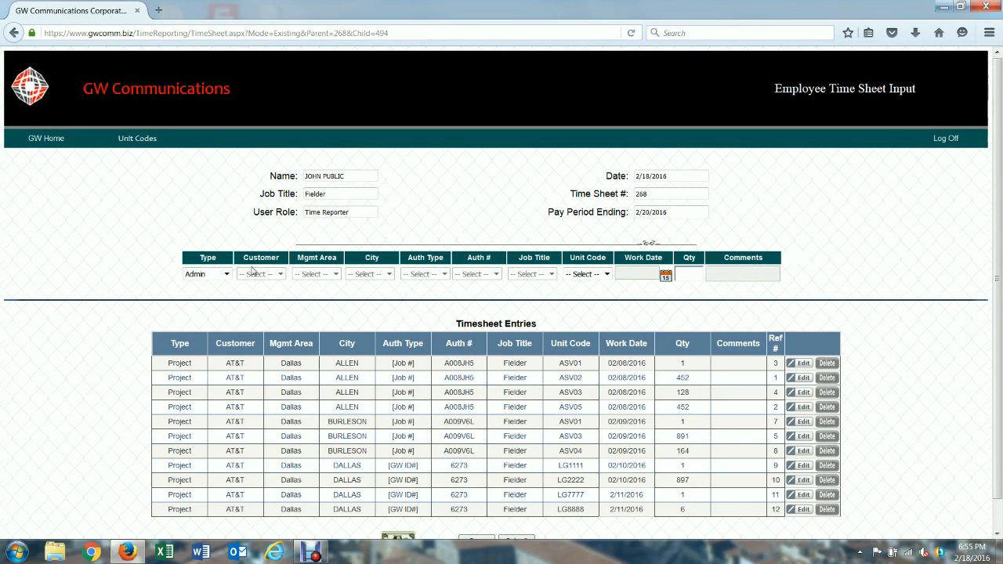
click(605, 274)
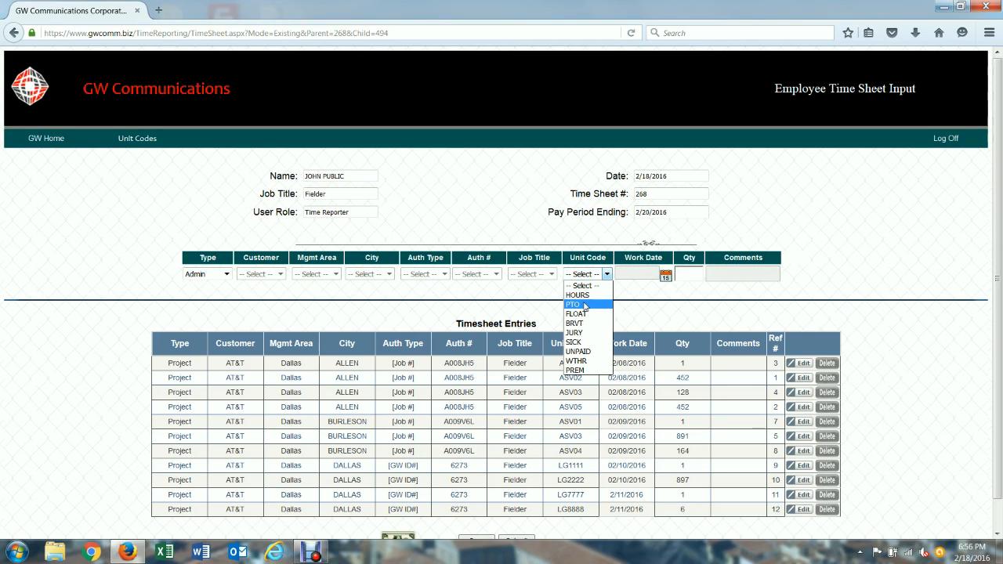
click(584, 304)
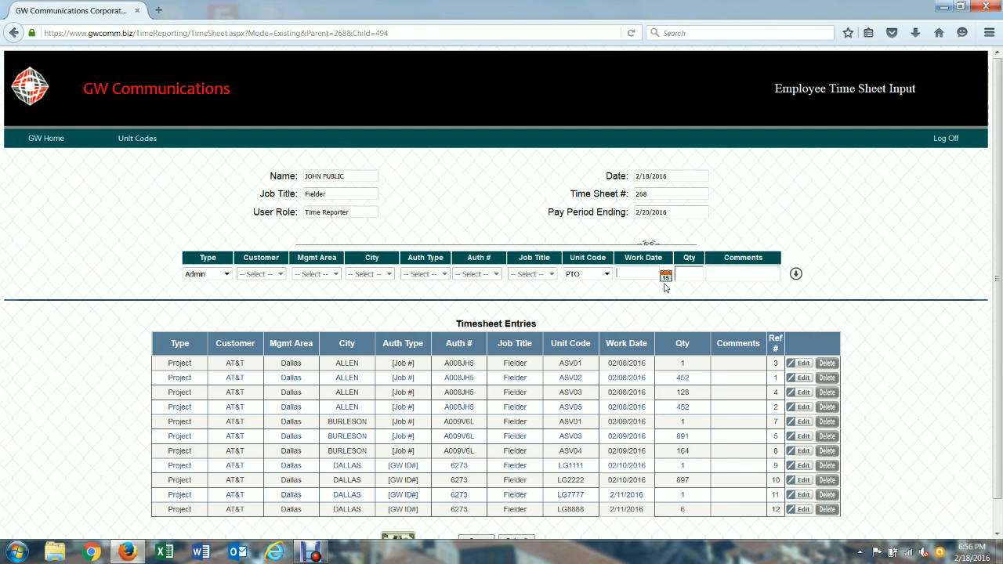
click(665, 278)
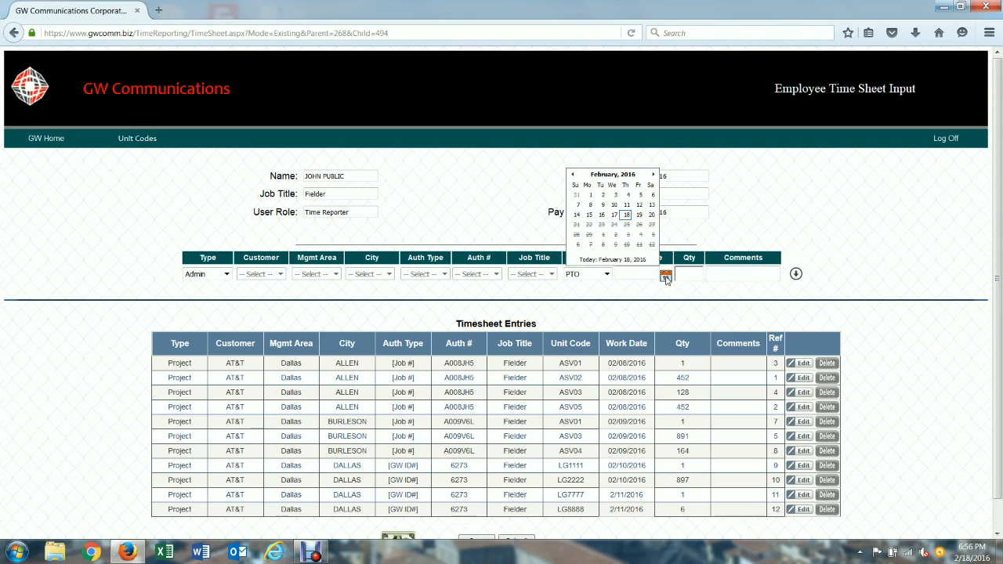
click(638, 215)
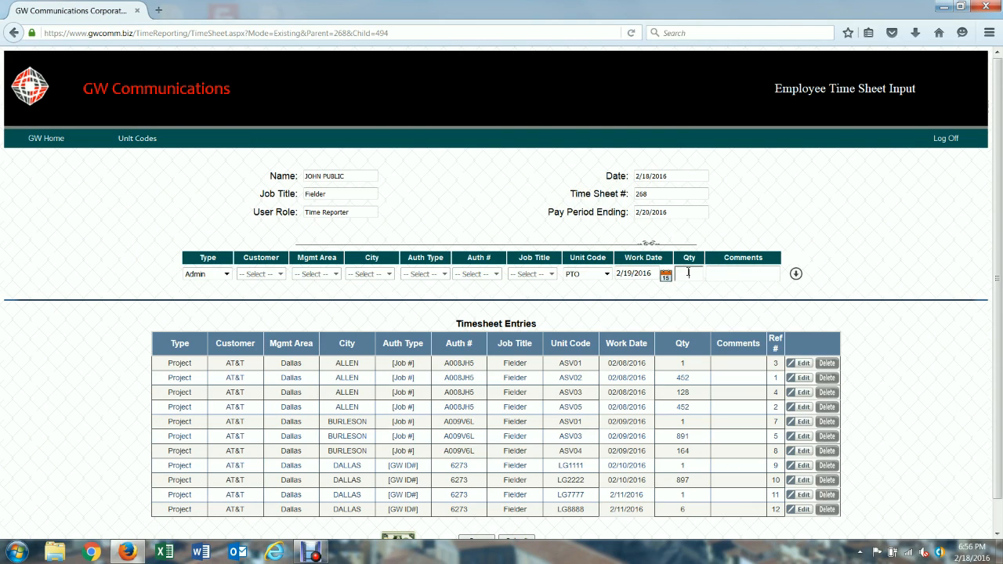
click(692, 279)
text(8)
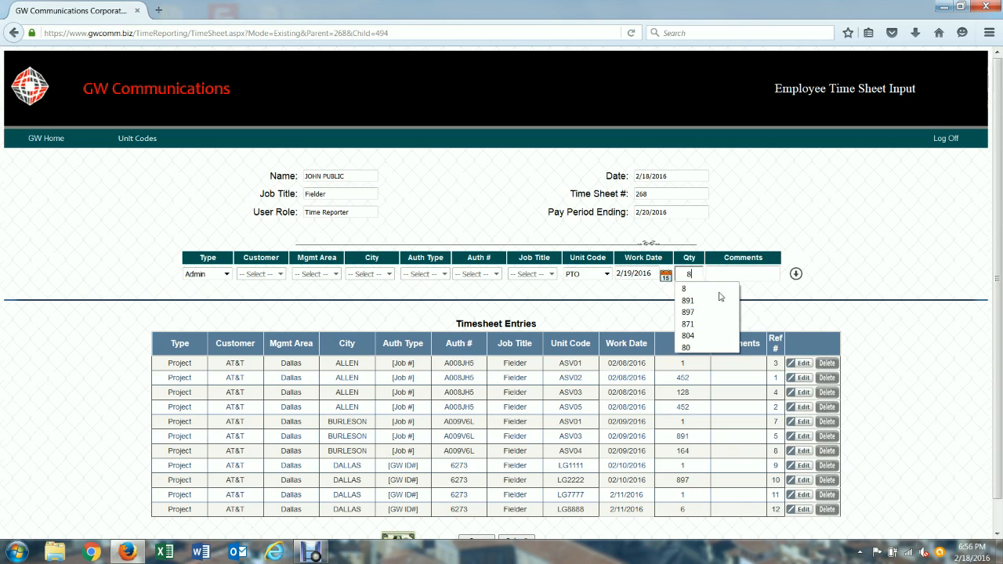
key(Escape)
click(795, 275)
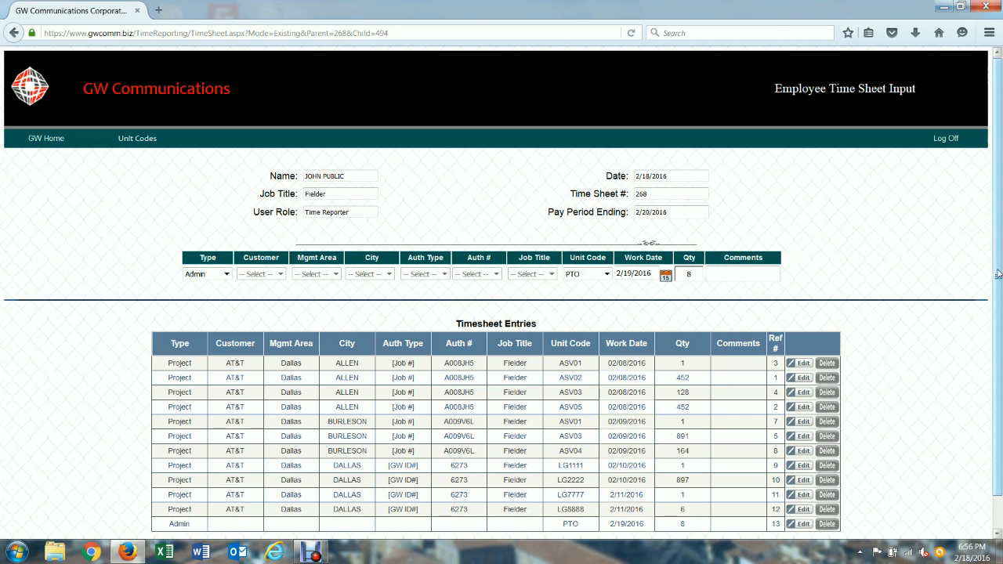
Step: Submit the completed timesheet for approval, and acknowledge the submission to go to the portal home page
drag(998, 284, 998, 318)
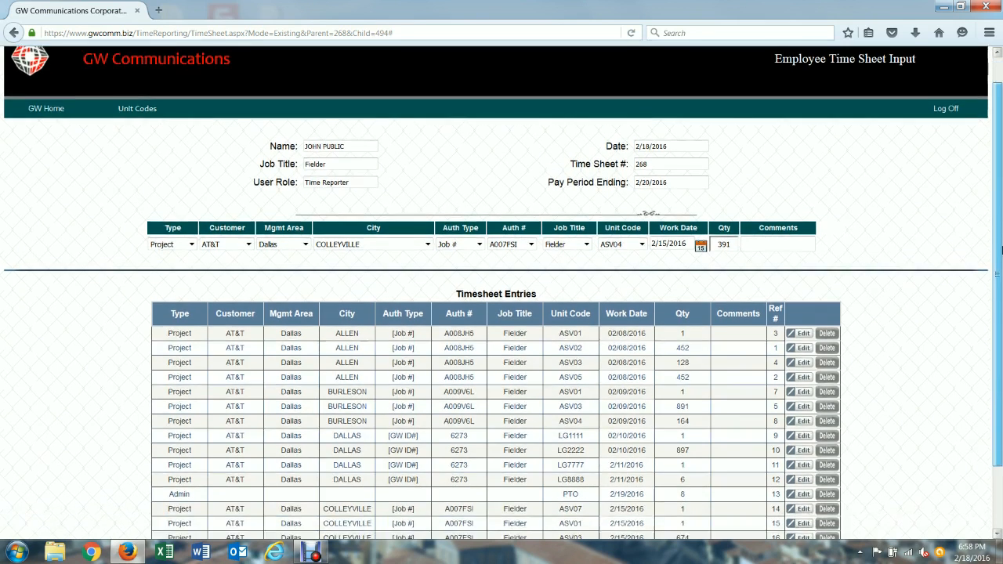
scroll(819, 462, down, 2)
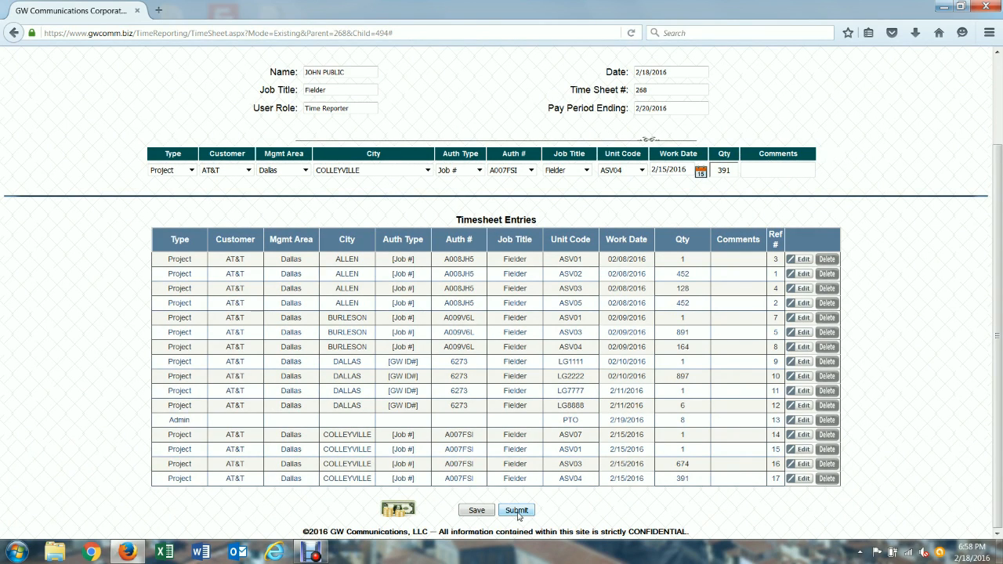
click(517, 511)
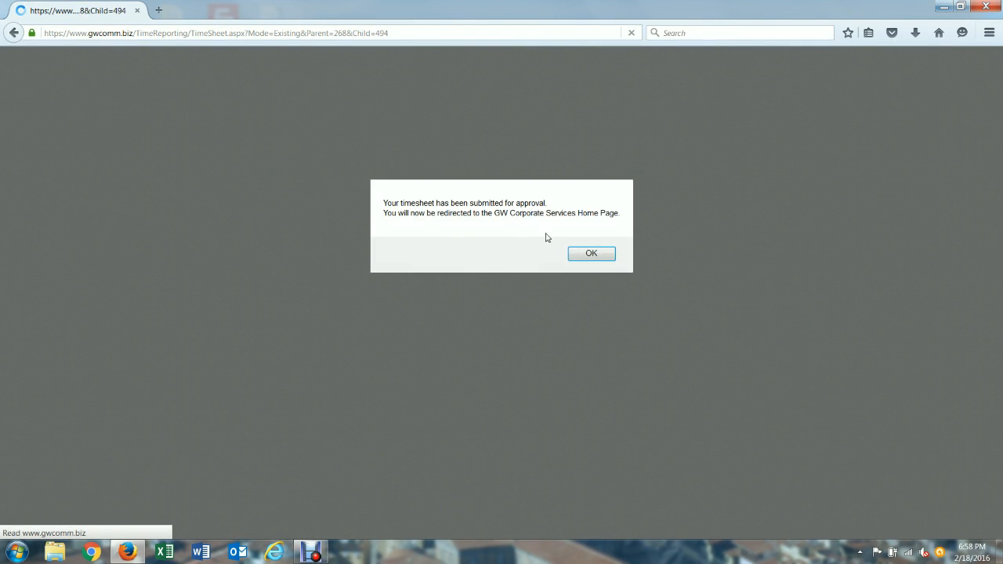
click(591, 254)
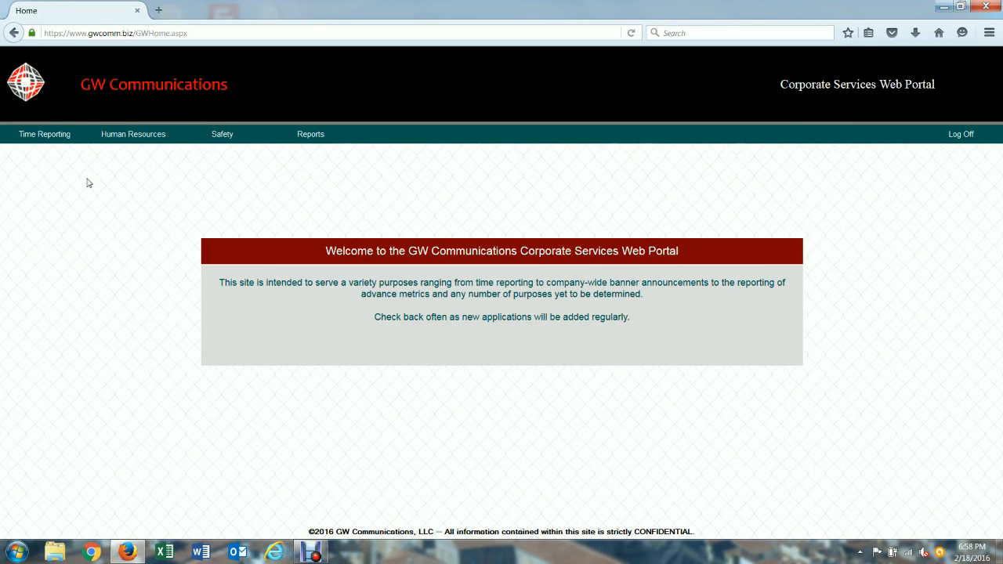
Step: Try to open the Employee Time Sheet again after the submission, and return to the portal home page
mouse_move(59, 141)
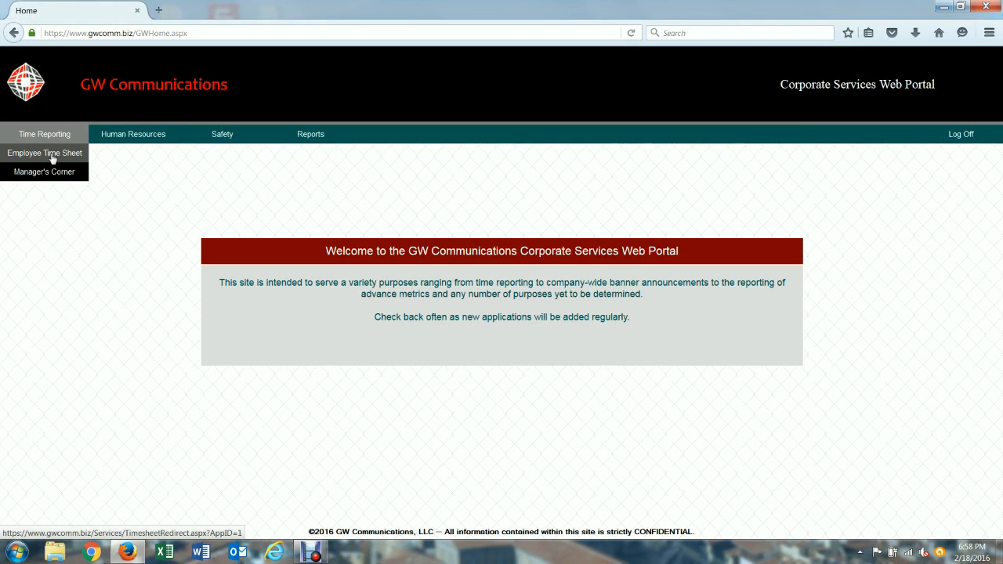
click(52, 159)
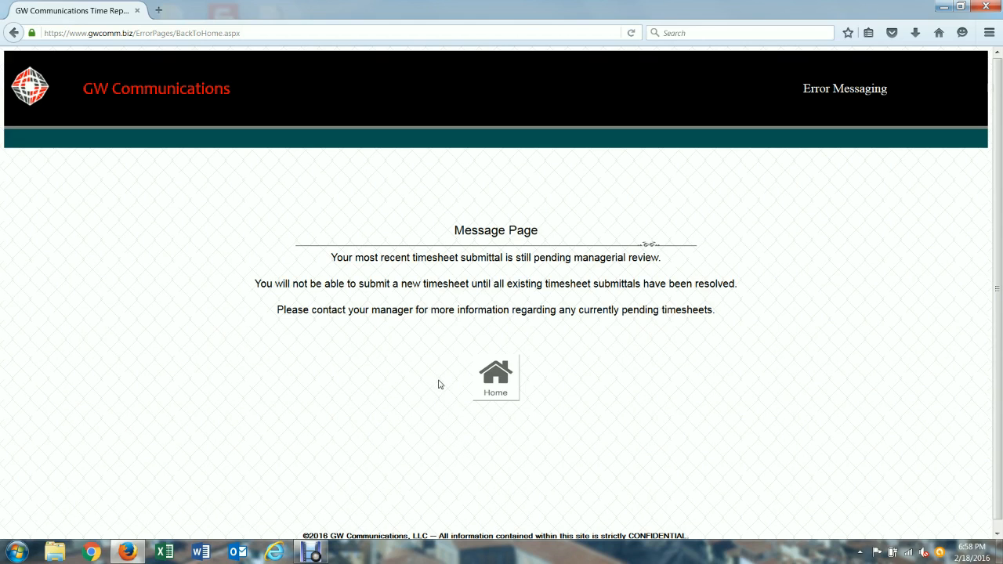
click(502, 391)
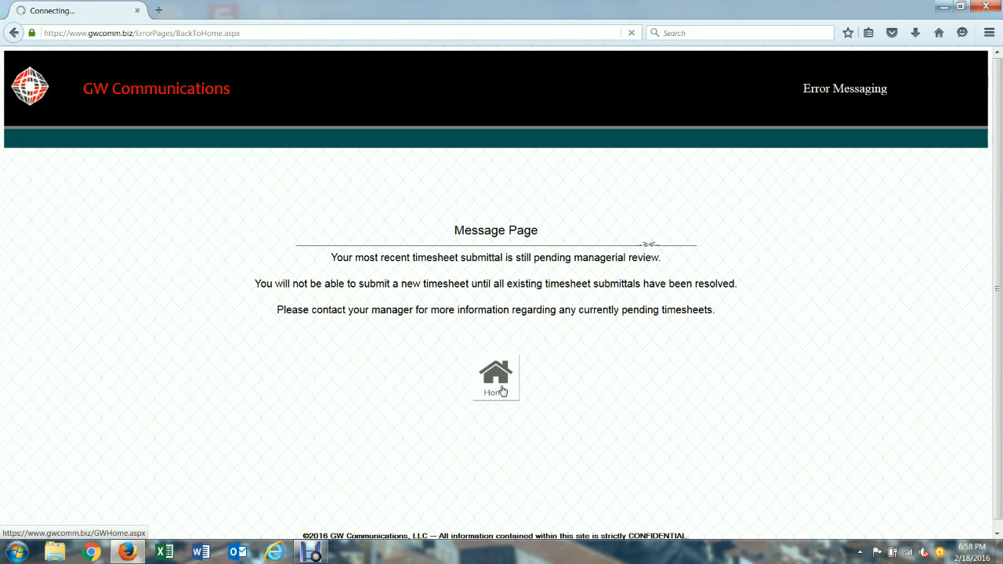